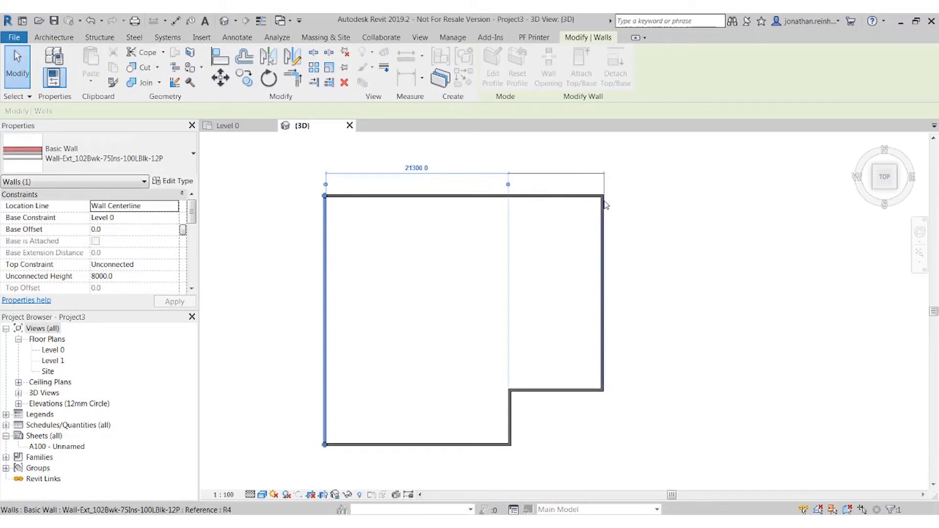
Set the distance between the selected west wall and the opposite east wall to 20000 mm.
middle_drag(430, 243, 475, 250)
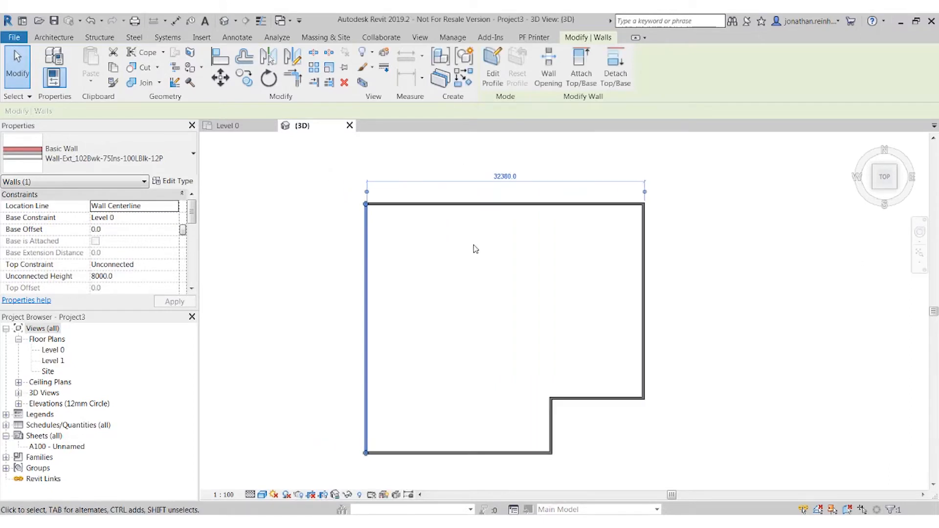
click(505, 176)
text(20000)
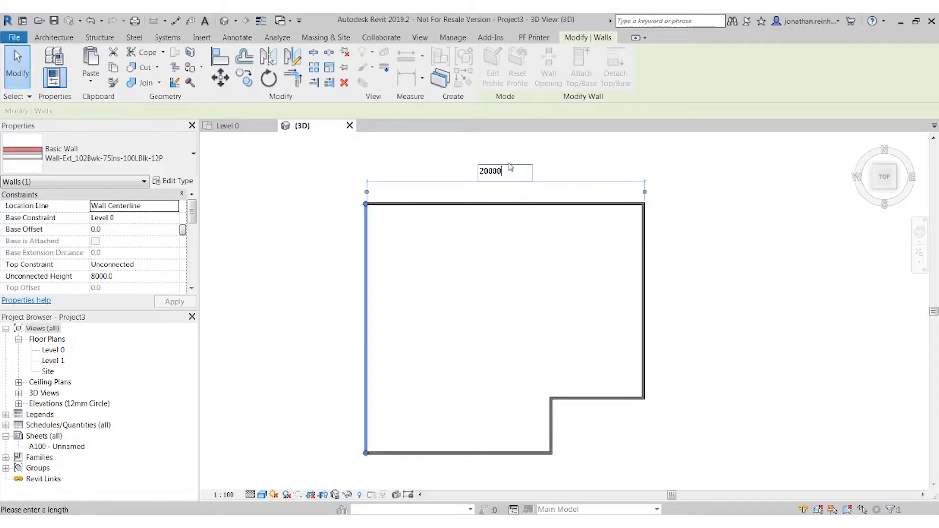
key(Return)
key(Escape)
shift+middle_drag(696, 388, 676, 313)
shift+middle_drag(799, 342, 726, 348)
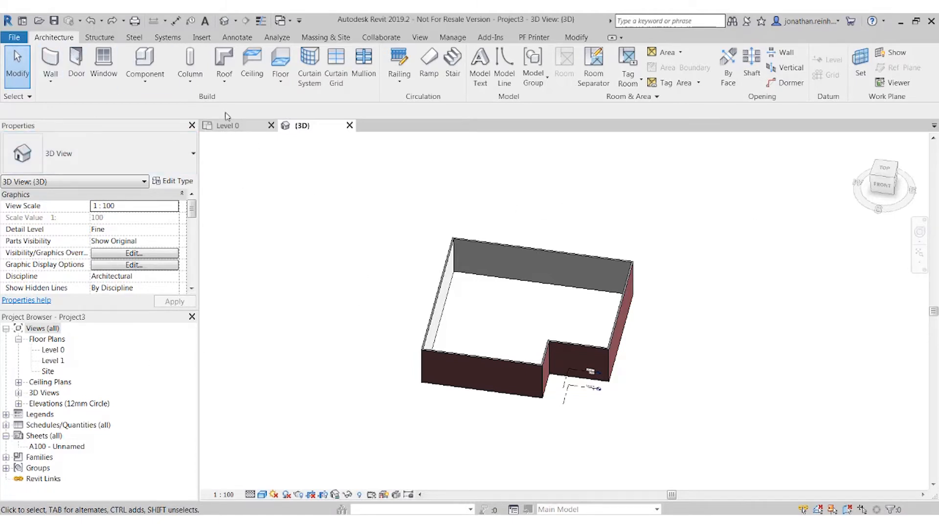
Start a roof by extrusion using the front wall's face as the work plane and Level 1 with zero offset as reference.
click(225, 81)
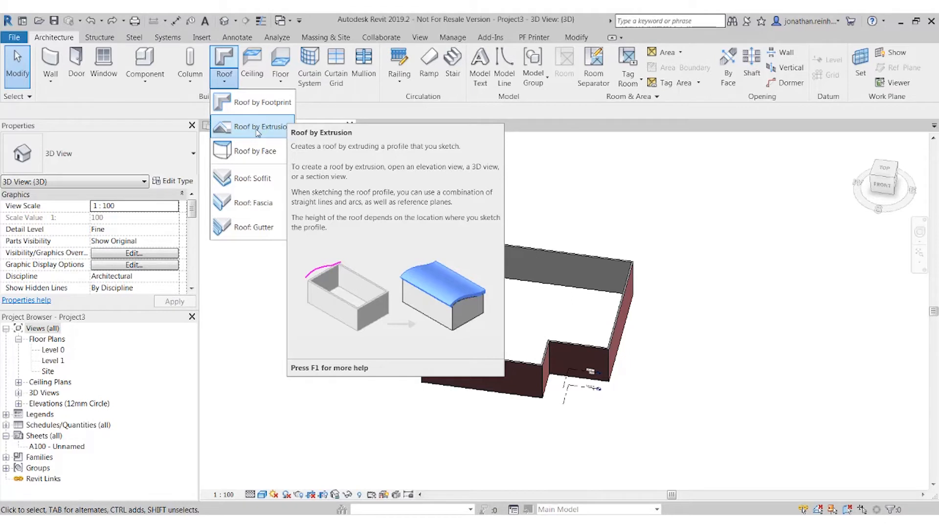
click(258, 129)
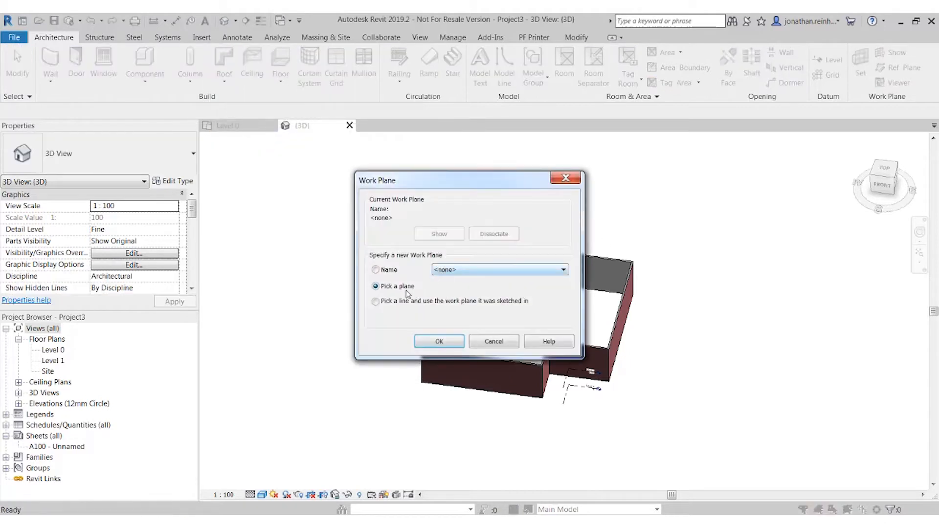
click(445, 343)
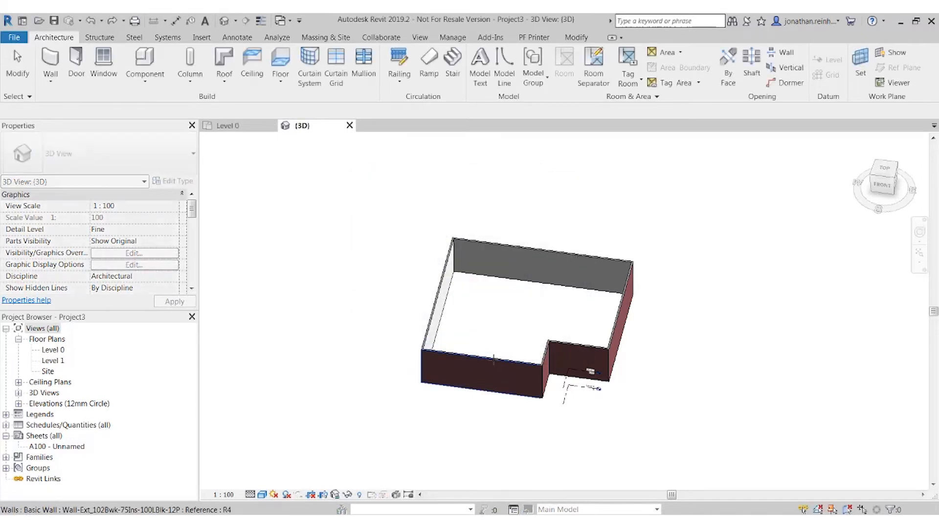
click(494, 360)
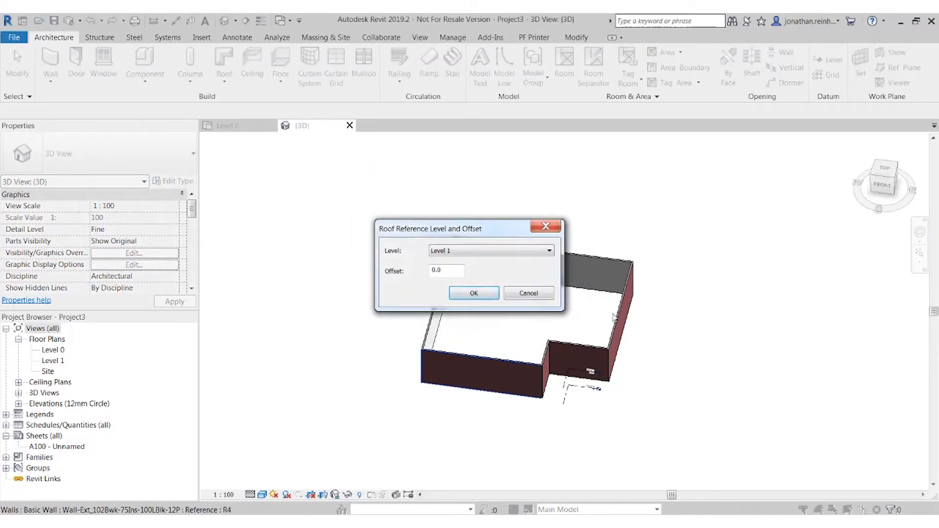
click(504, 251)
click(494, 264)
click(474, 293)
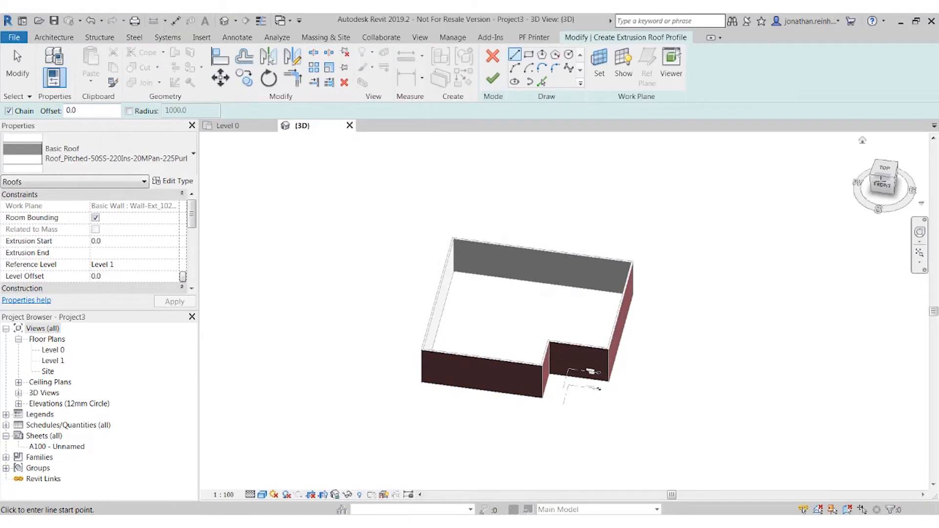
In the front view, sketch a gently sloping roof profile line above the walls, overhanging both ends, and finish the roof.
middle_drag(836, 200, 761, 204)
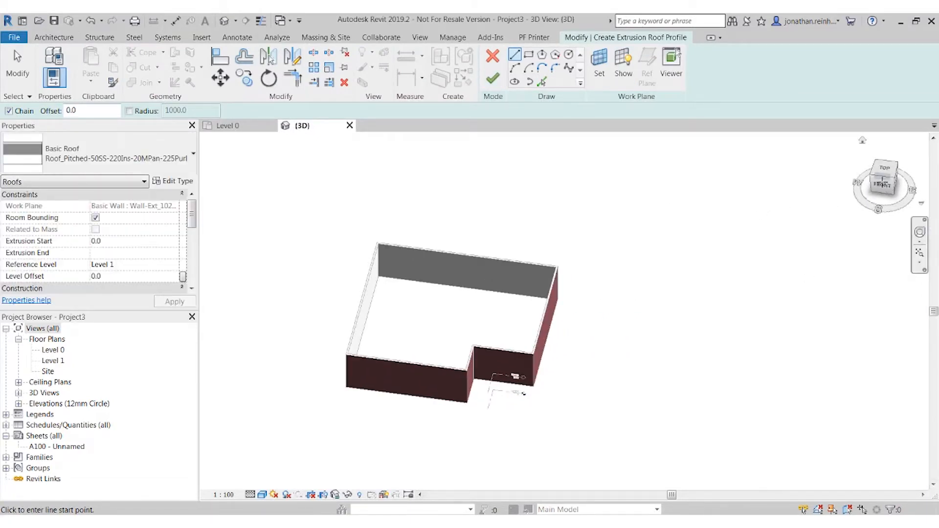
click(882, 183)
key(Escape)
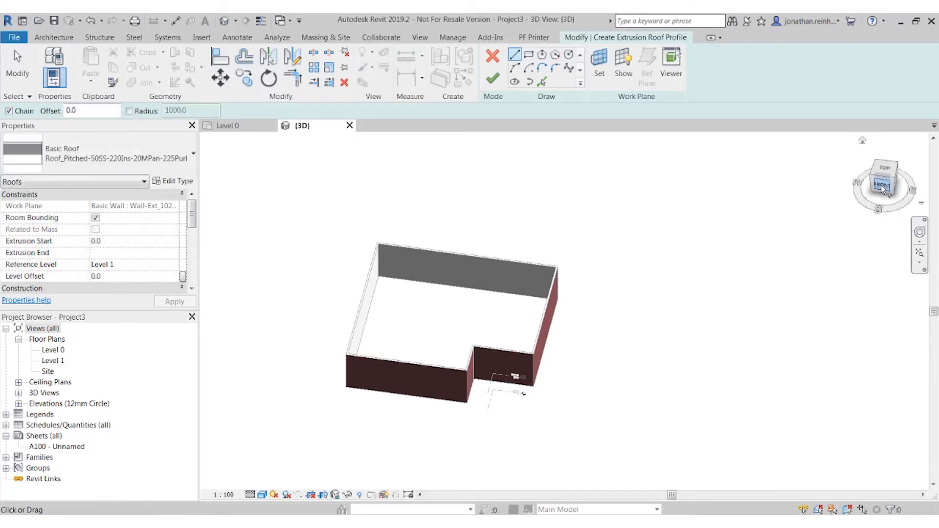
click(882, 183)
mouse_move(527, 257)
middle_down()
mouse_move(532, 235)
mouse_move(534, 268)
middle_up()
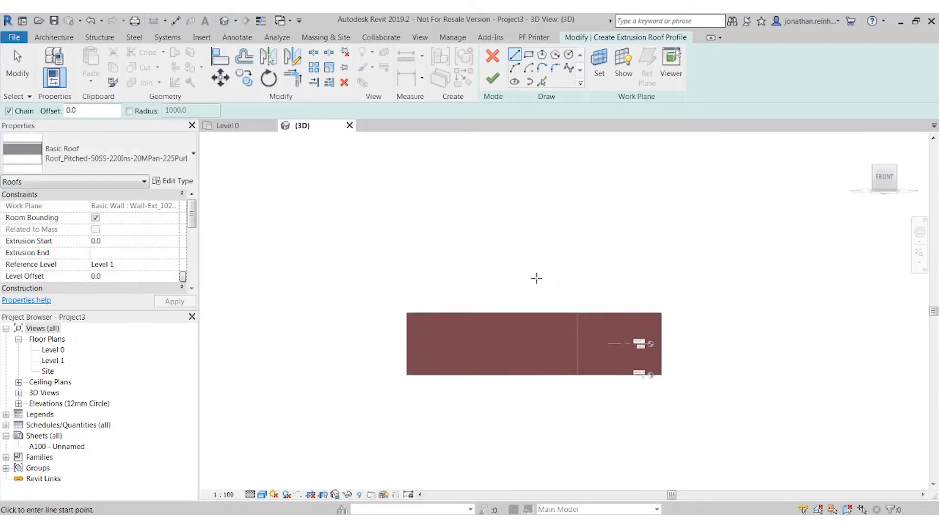
scroll(535, 269, up, 1)
click(513, 54)
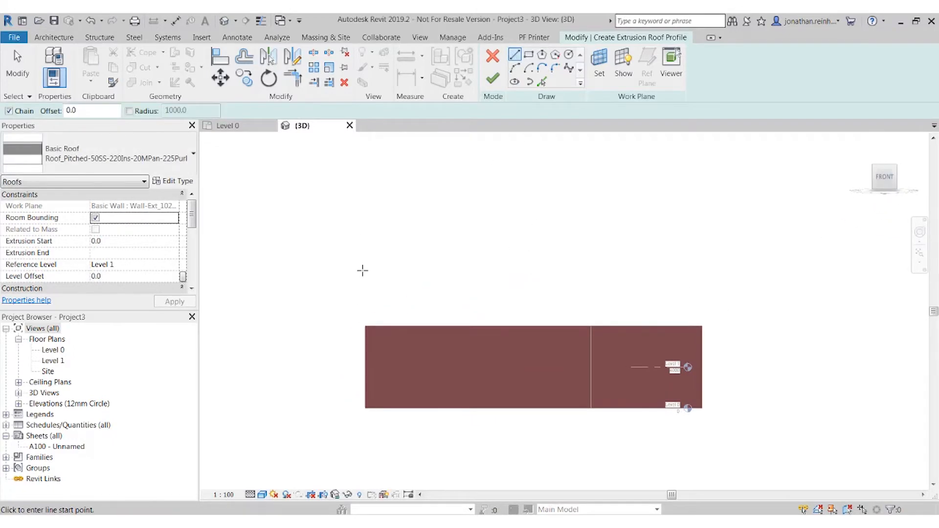
click(358, 275)
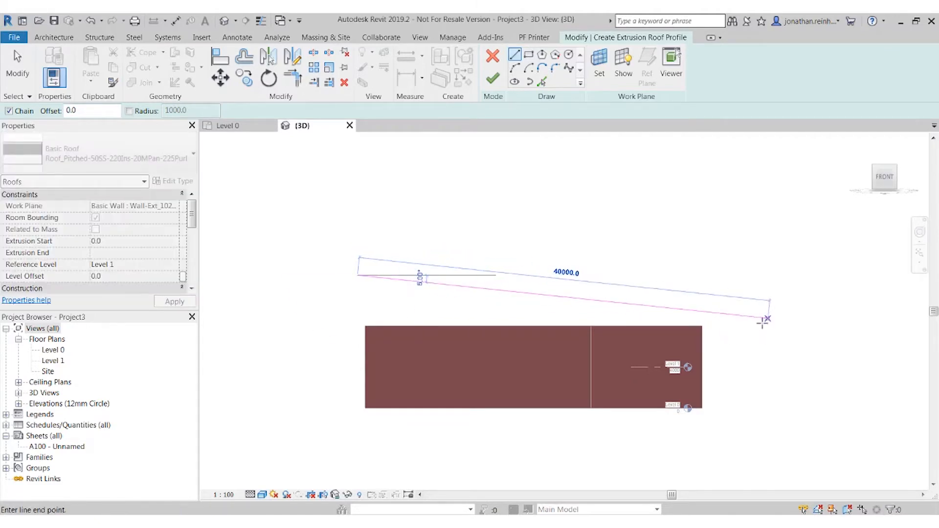
click(721, 319)
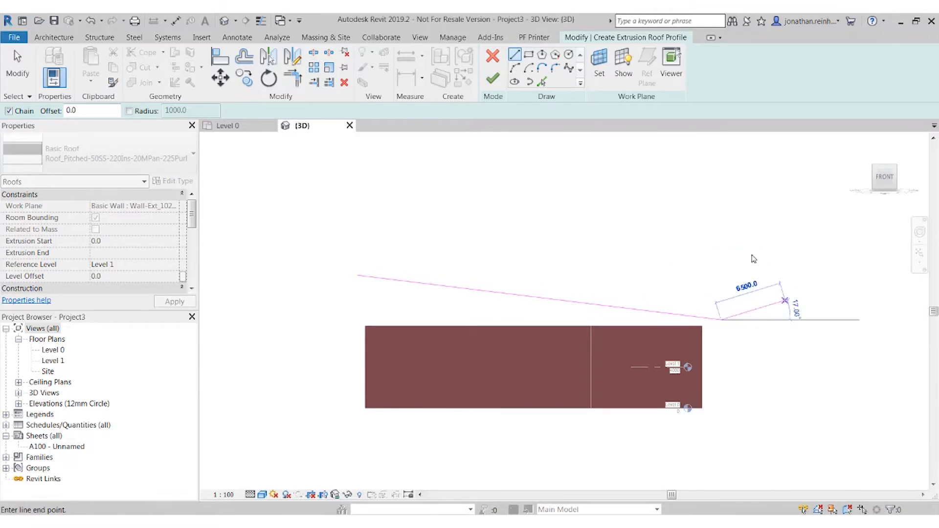
key(Escape)
click(493, 78)
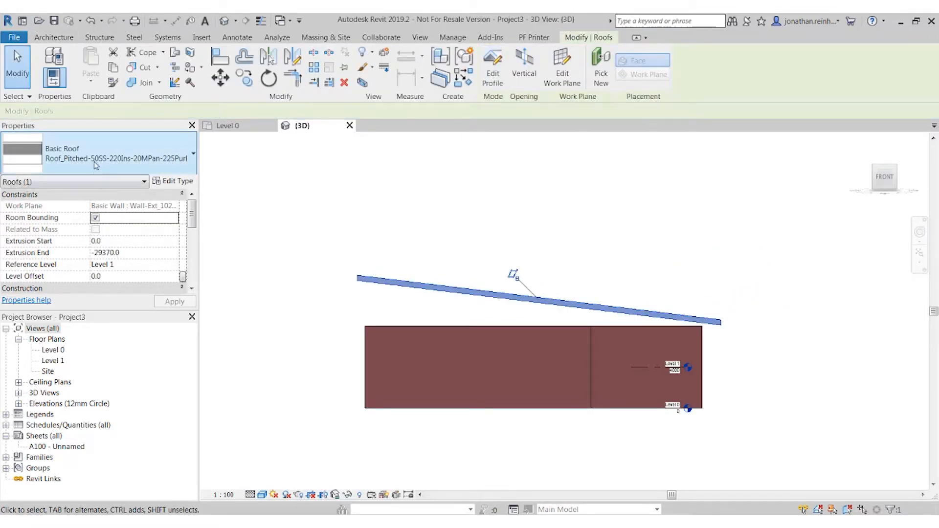
click(119, 157)
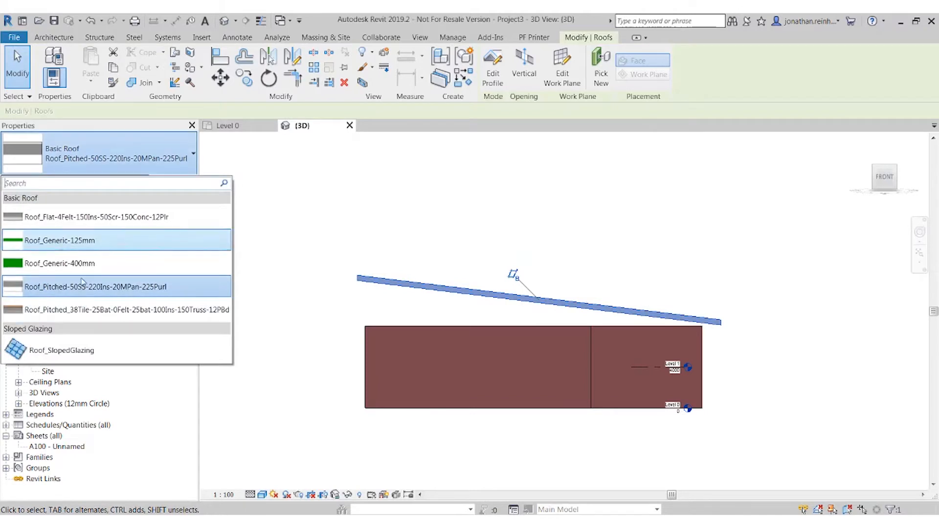
click(503, 229)
Attach the tops of the whole chain of exterior walls to the underside of the sloping roof.
shift+middle_drag(603, 262, 599, 386)
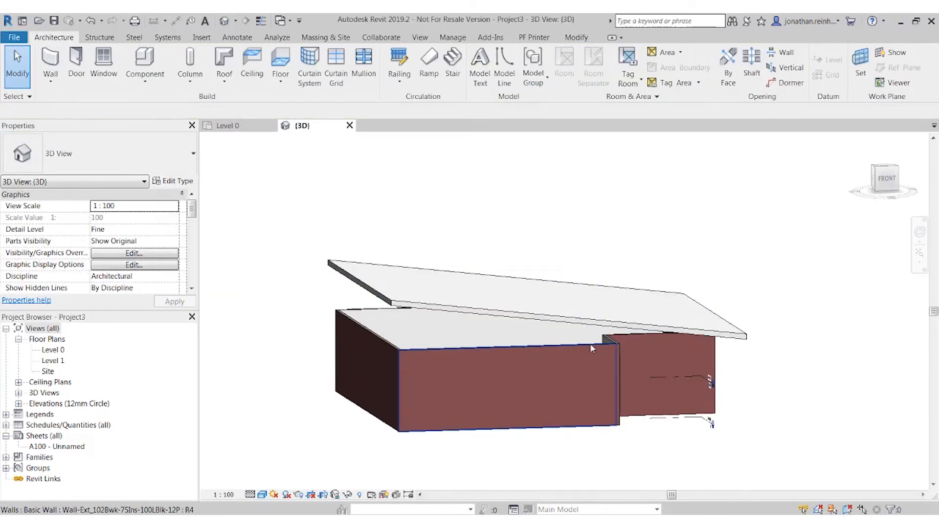
key(Tab)
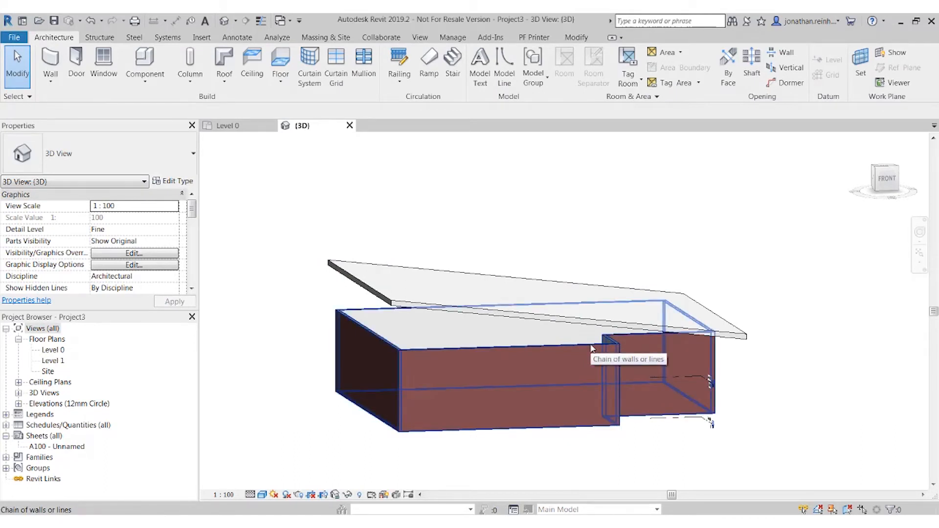
click(592, 349)
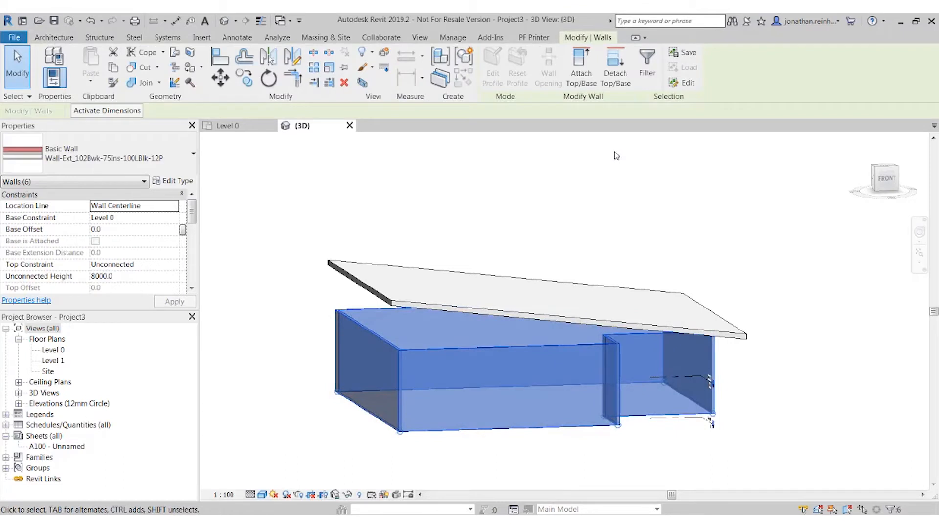
click(580, 66)
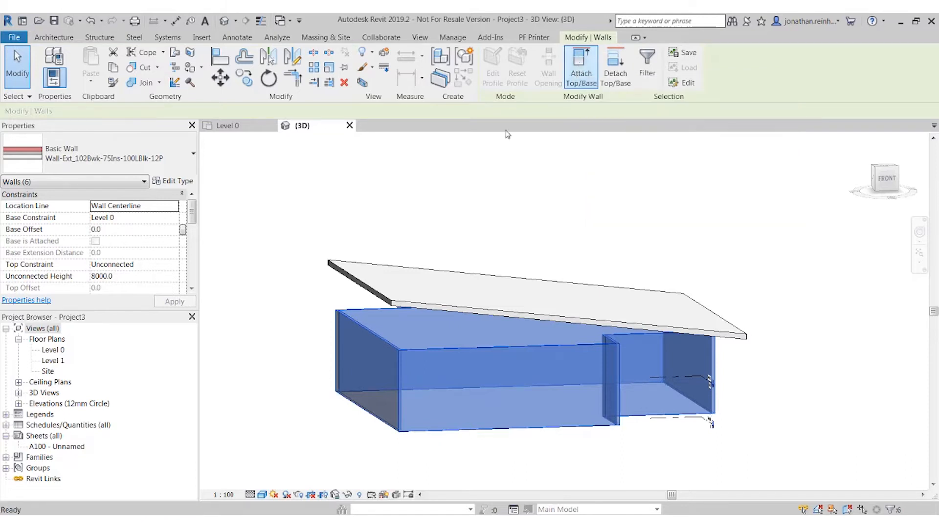
click(694, 315)
click(779, 336)
In the right side view, extend the roof beyond the rear wall to an extrusion end of about -30380 mm.
shift+middle_drag(713, 419, 602, 342)
click(607, 338)
scroll(674, 336, down, 2)
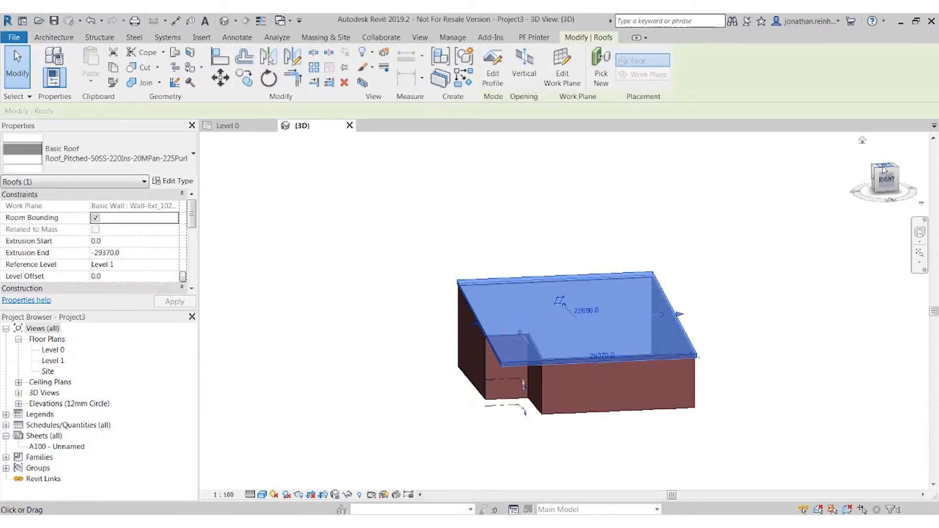
click(493, 66)
shift+middle_drag(521, 411, 450, 342)
click(493, 75)
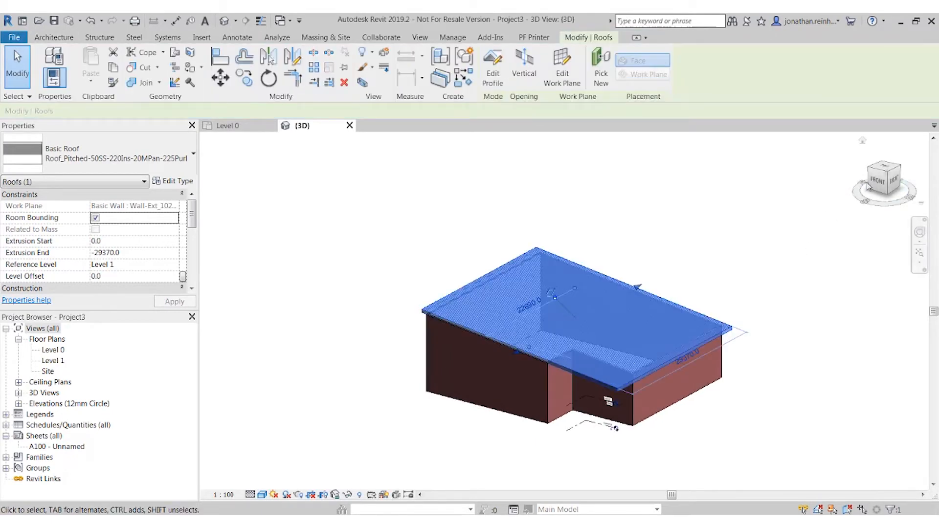
shift+middle_drag(608, 390, 587, 292)
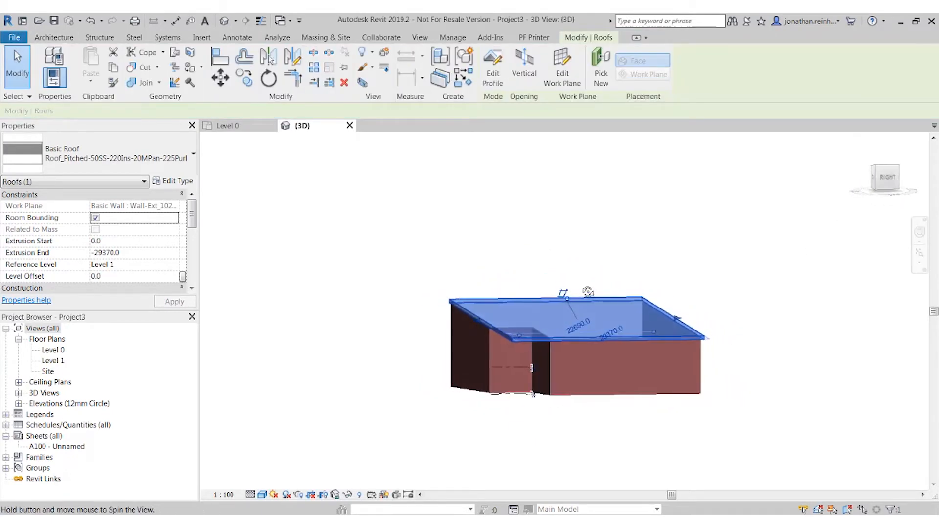
click(886, 179)
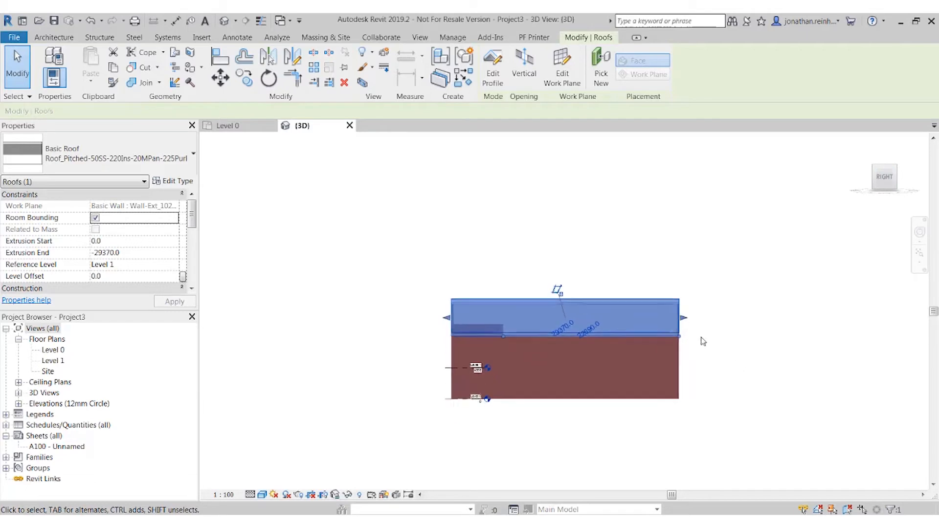
scroll(682, 300, up, 4)
scroll(763, 372, down, 1)
middle_drag(763, 372, 893, 354)
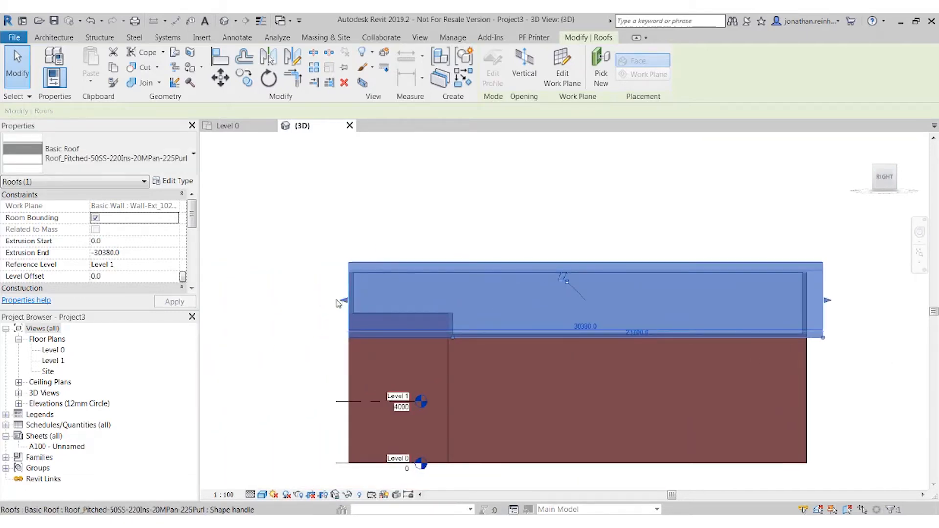
Extend the roof beyond the front wall to an extrusion start of about 1620 mm.
drag(339, 300, 321, 300)
scroll(622, 357, down, 5)
shift+middle_drag(601, 281, 570, 449)
shift+middle_drag(778, 372, 437, 356)
shift+middle_drag(451, 319, 696, 247)
shift+middle_drag(753, 194, 709, 183)
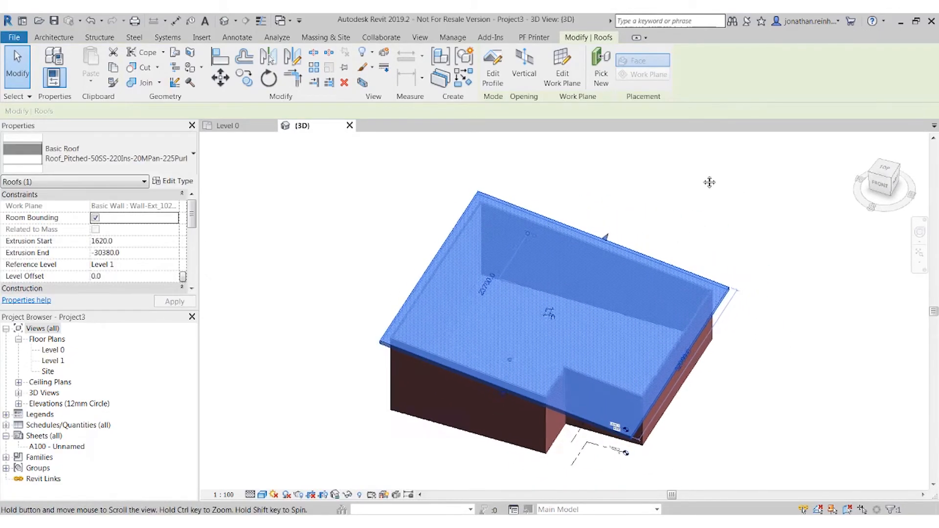
key(Escape)
shift+middle_drag(778, 367, 769, 281)
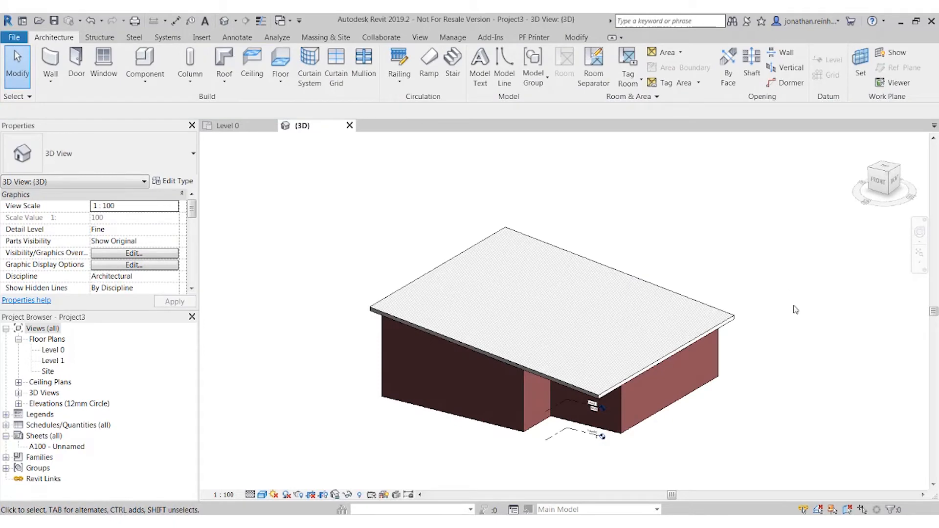
middle_drag(787, 371, 742, 345)
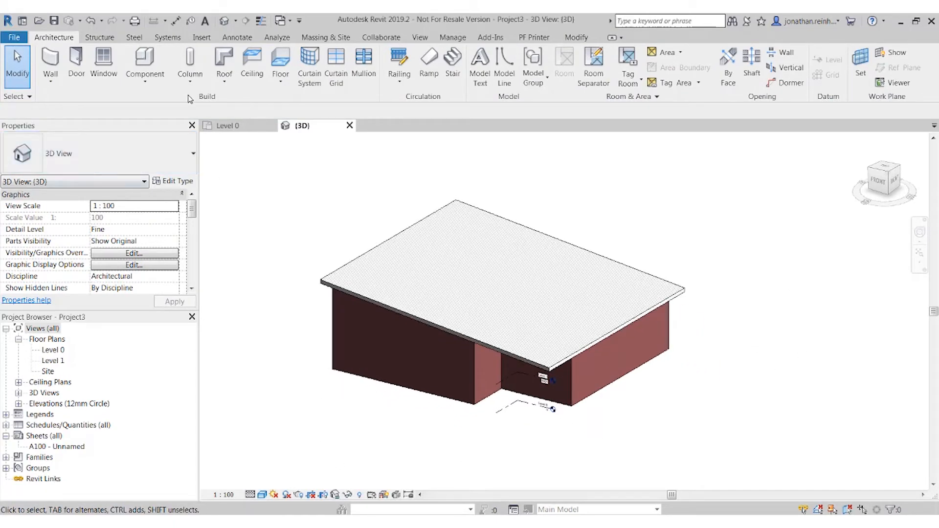
Start an architectural floor in the Level 0 floor plan with the type Floor-Grnd-Susp_65Scr-80Ins-100Blk-75PC.
click(277, 81)
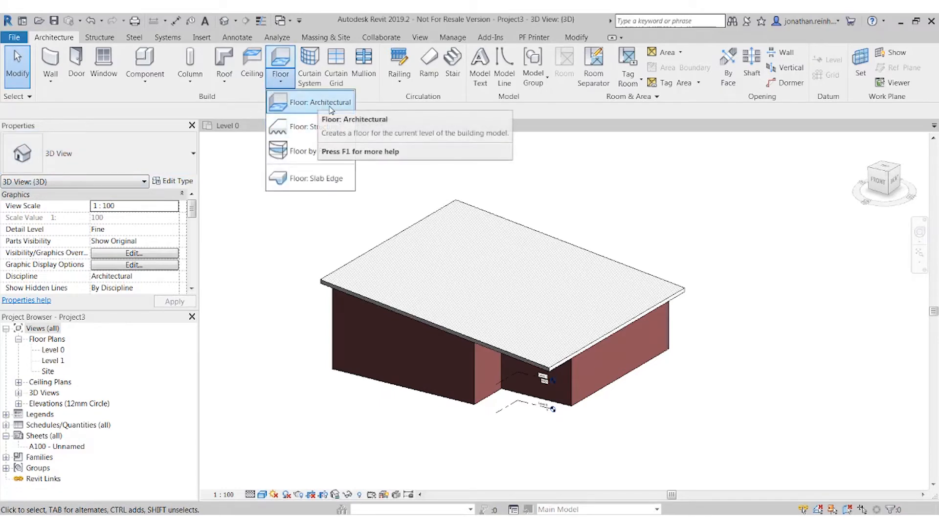
double_click(53, 351)
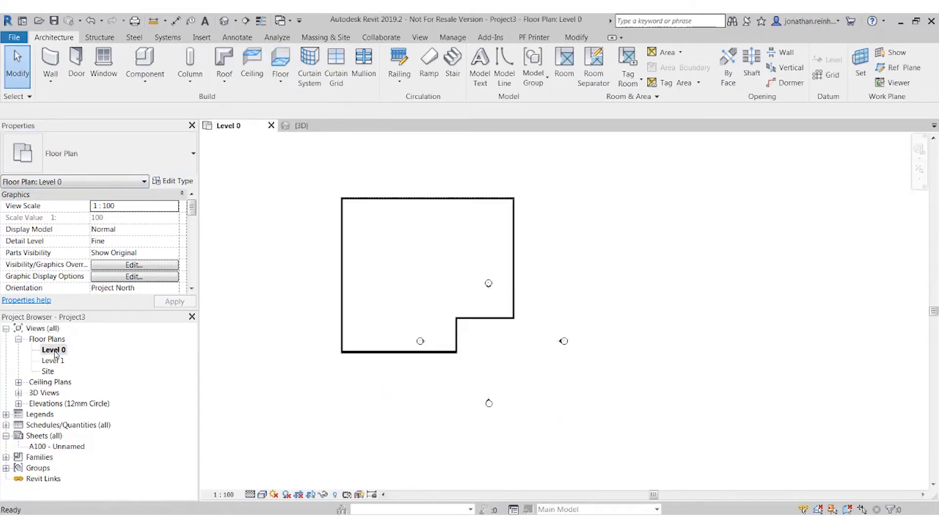
click(280, 78)
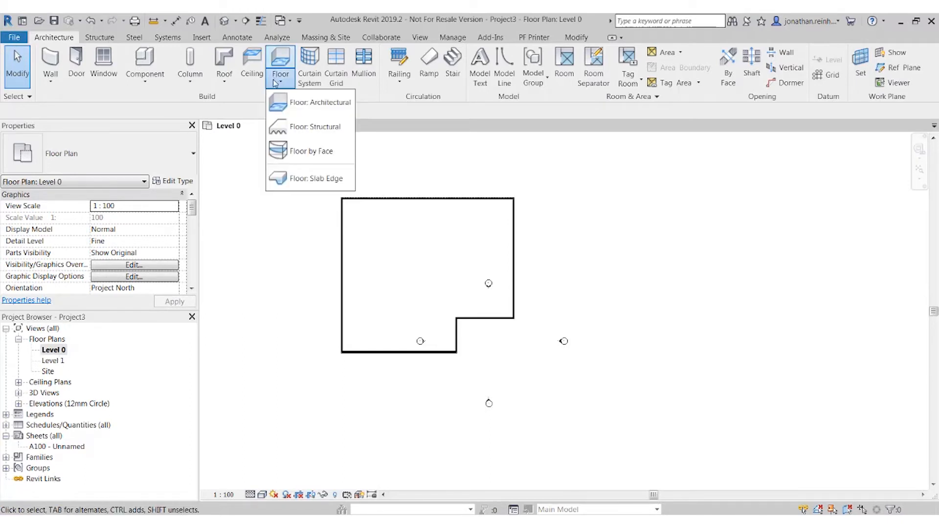
click(292, 104)
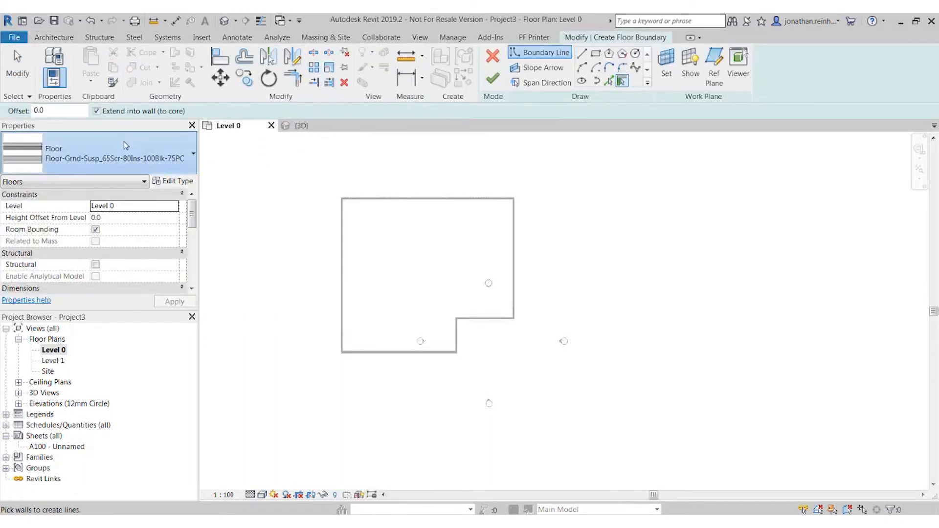
click(125, 145)
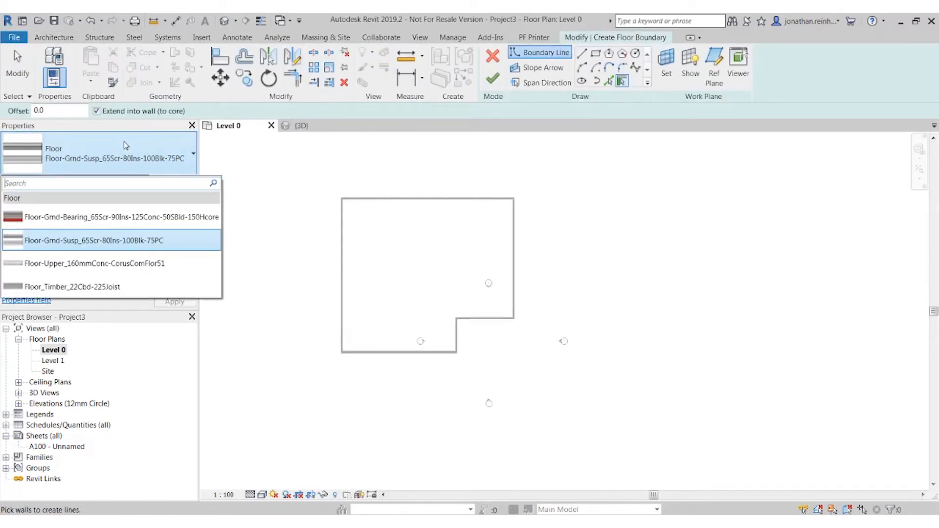
click(137, 244)
click(176, 183)
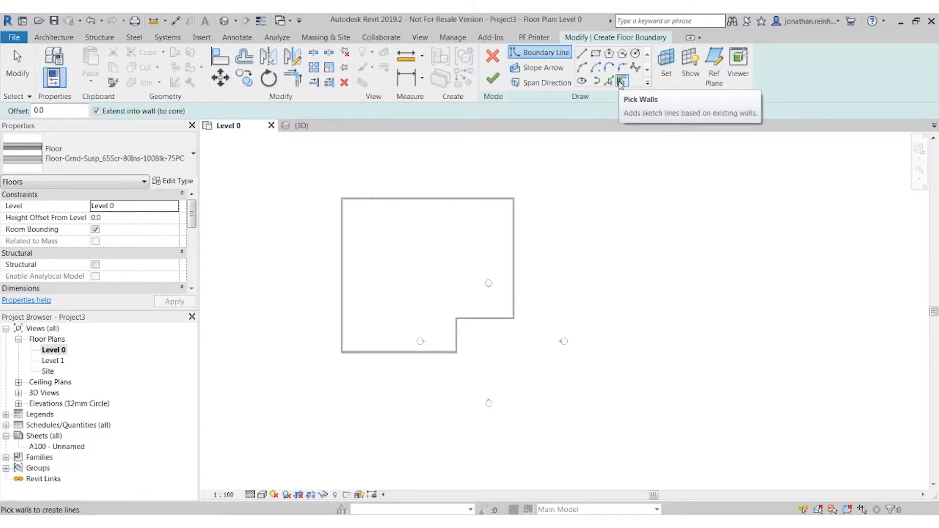
Create the floor boundary from the whole chain of exterior walls with extend into wall (to core) off, and finish the floor.
scroll(406, 238, up, 3)
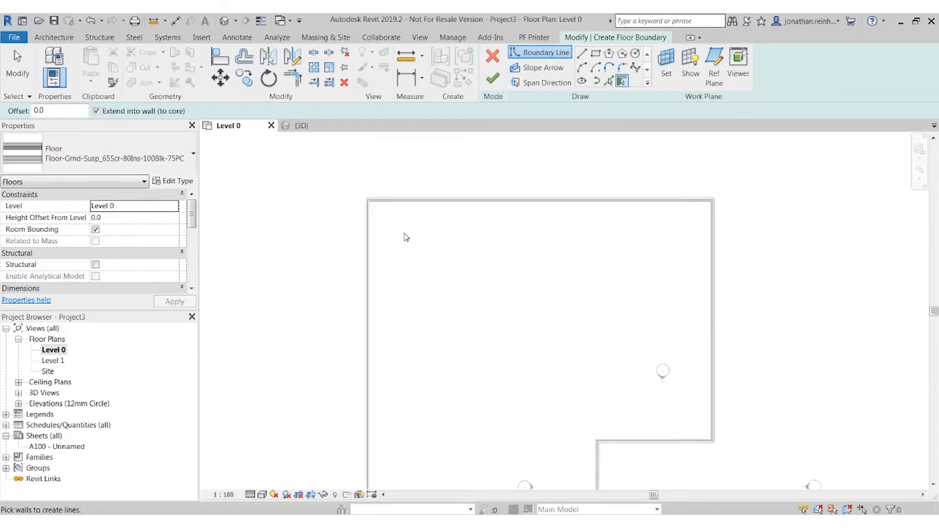
scroll(412, 207, down, 2)
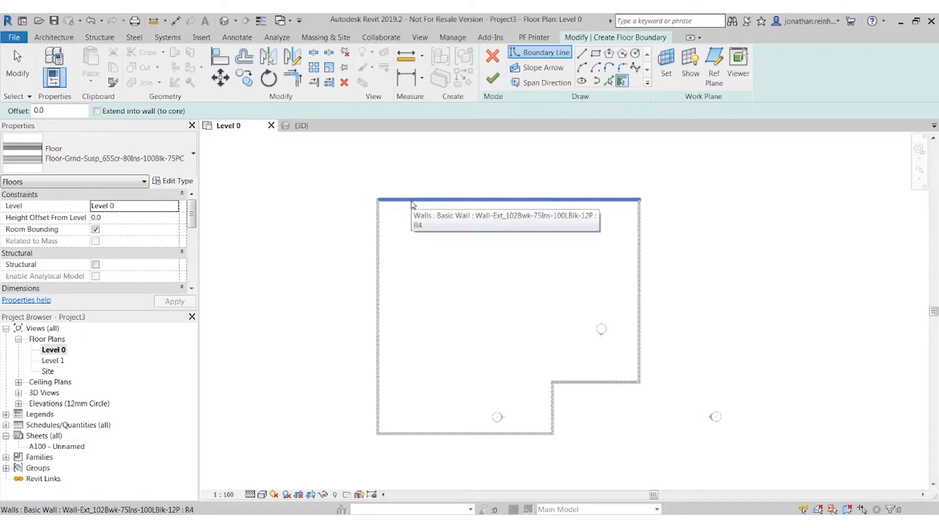
key(Tab)
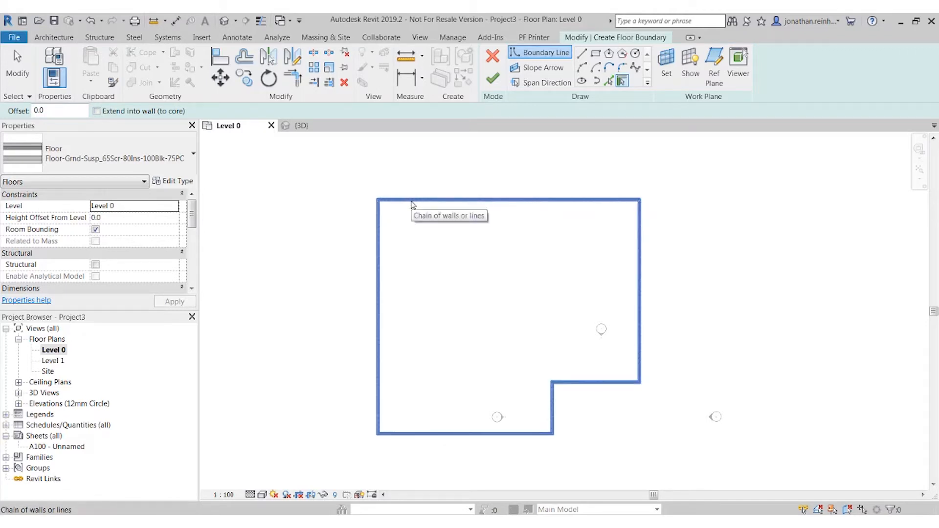
click(410, 204)
scroll(416, 217, up, 2)
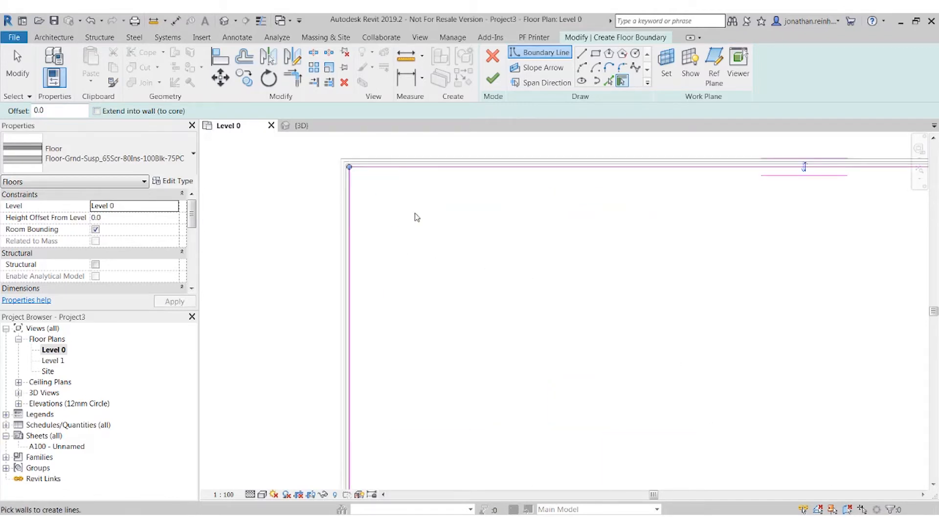
scroll(330, 180, down, 4)
scroll(498, 226, down, 3)
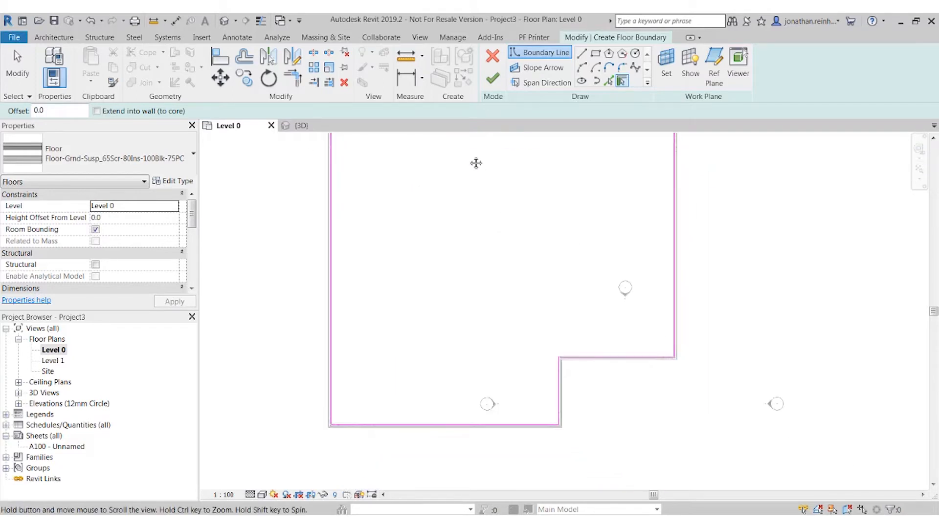
click(492, 78)
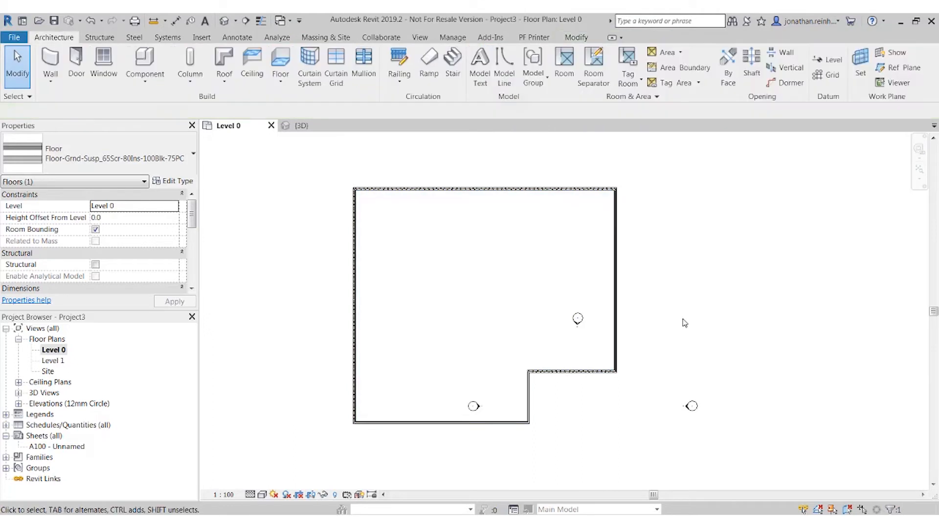
click(684, 322)
scroll(386, 323, down, 1)
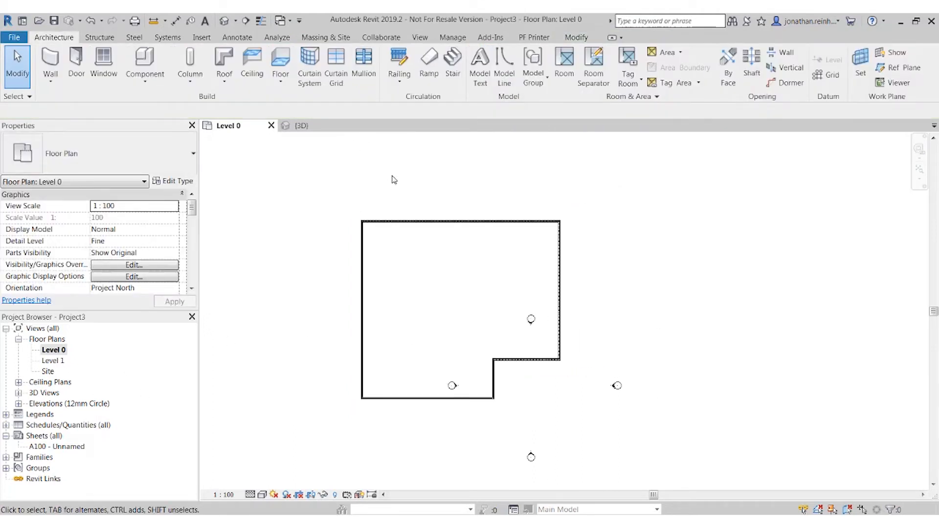
Turn on the section box in the 3D view and pull its front face back to cut through the building.
click(301, 126)
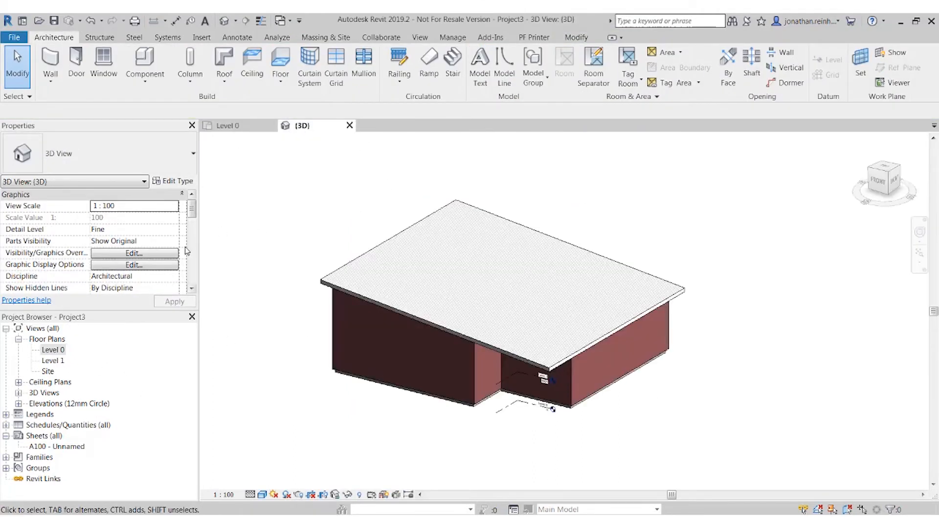
drag(191, 215, 191, 245)
click(95, 275)
click(310, 270)
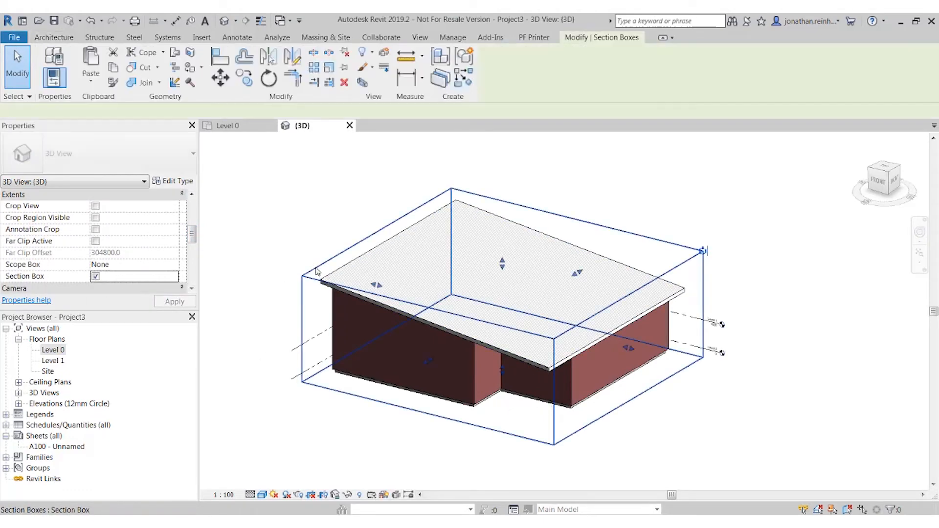
drag(523, 333, 504, 336)
shift+middle_drag(548, 423, 601, 339)
scroll(553, 298, up, 6)
scroll(553, 298, down, 8)
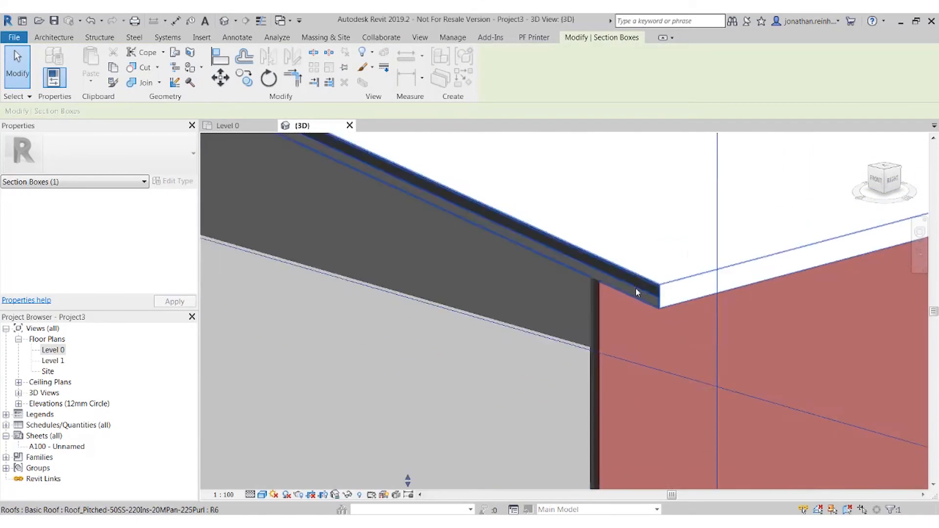
key(Escape)
Set the base offset of the chain of exterior walls to -350 mm from Level 0 and inspect the wall-to-floor junction.
key(Tab)
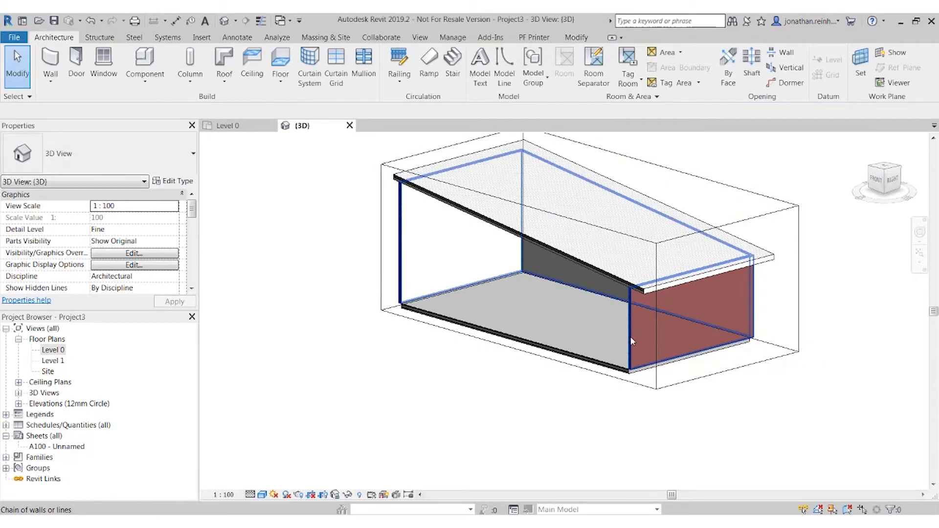
click(631, 337)
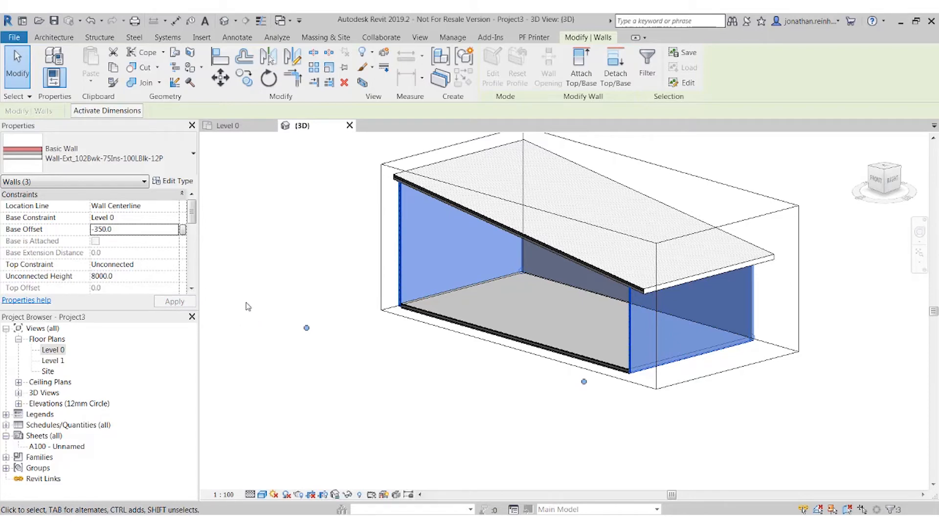
shift+middle_drag(257, 289, 490, 366)
click(798, 423)
scroll(672, 379, up, 4)
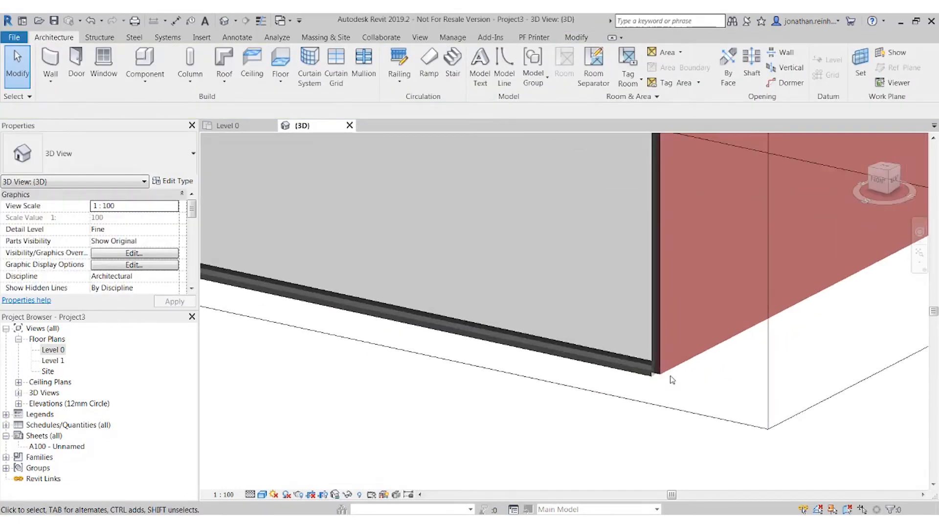
scroll(655, 384, up, 2)
scroll(565, 390, down, 6)
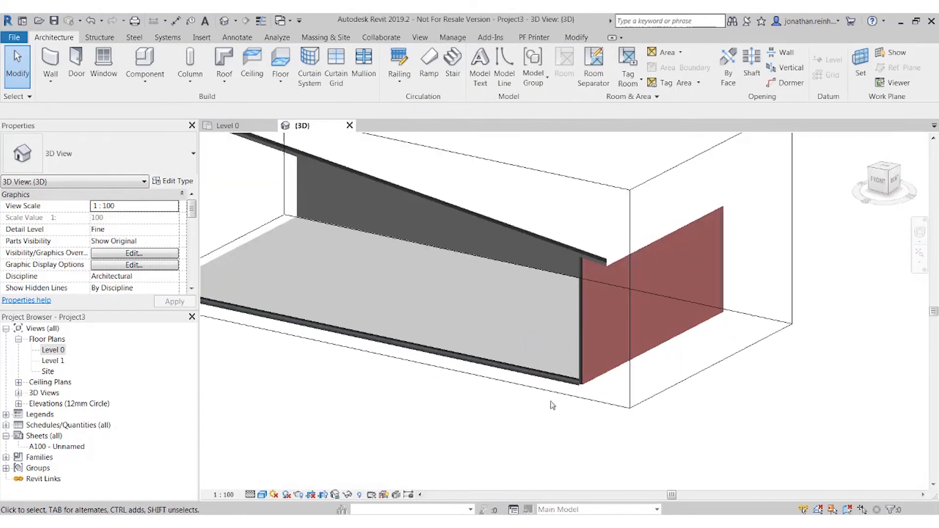
scroll(532, 409, down, 5)
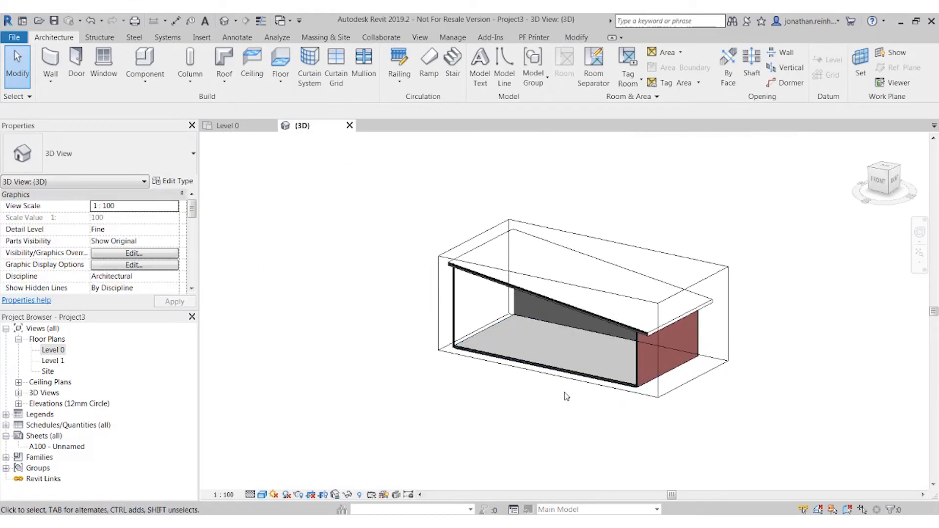
shift+middle_drag(573, 406, 589, 397)
double_click(53, 362)
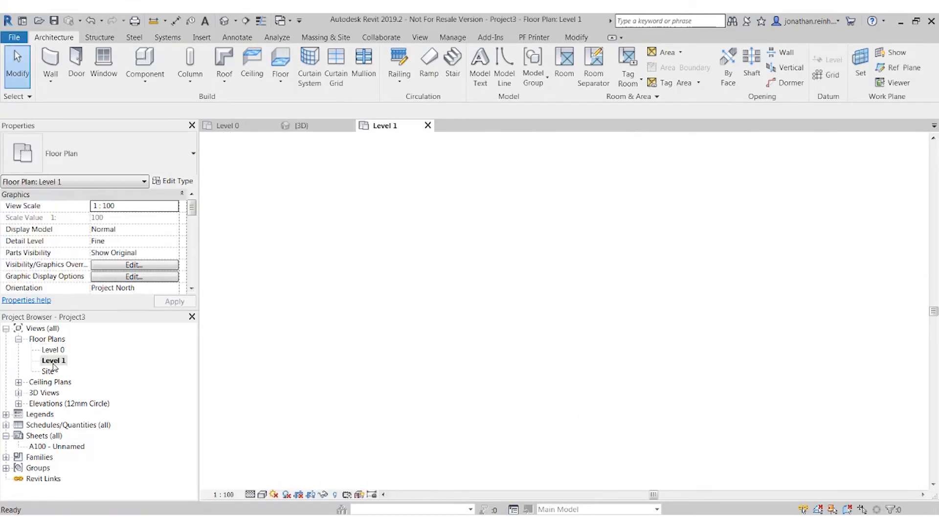
middle_drag(464, 224, 452, 274)
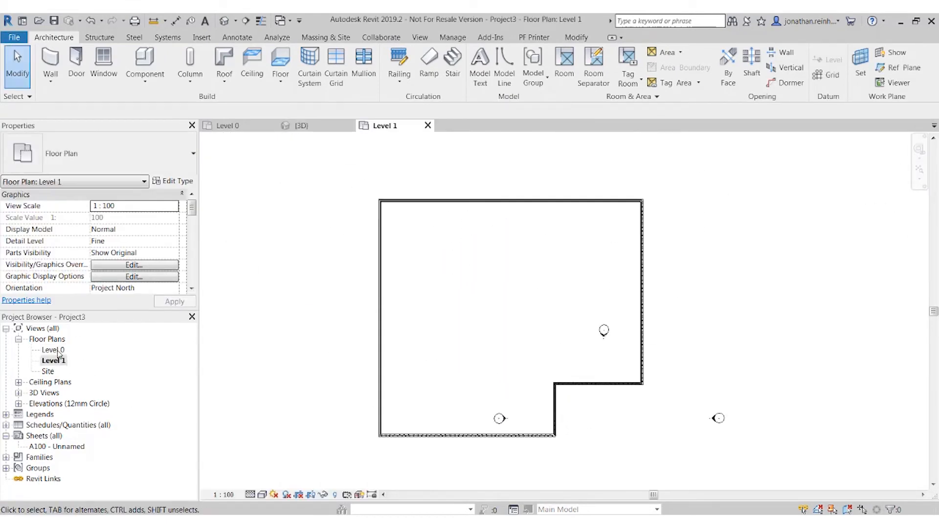
double_click(55, 350)
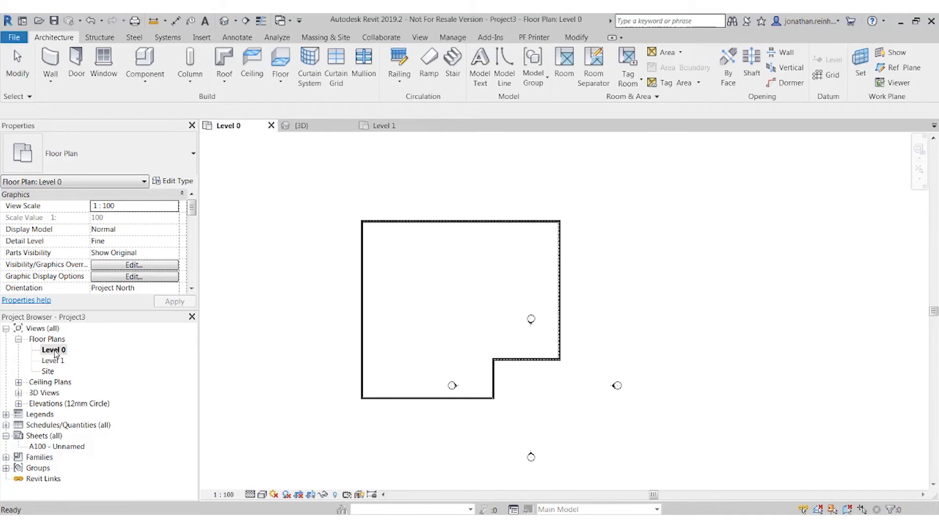
click(302, 125)
In the front 3D view, copy the ground floor slab straight up to an offset of about 1900 mm above Level 1.
click(879, 179)
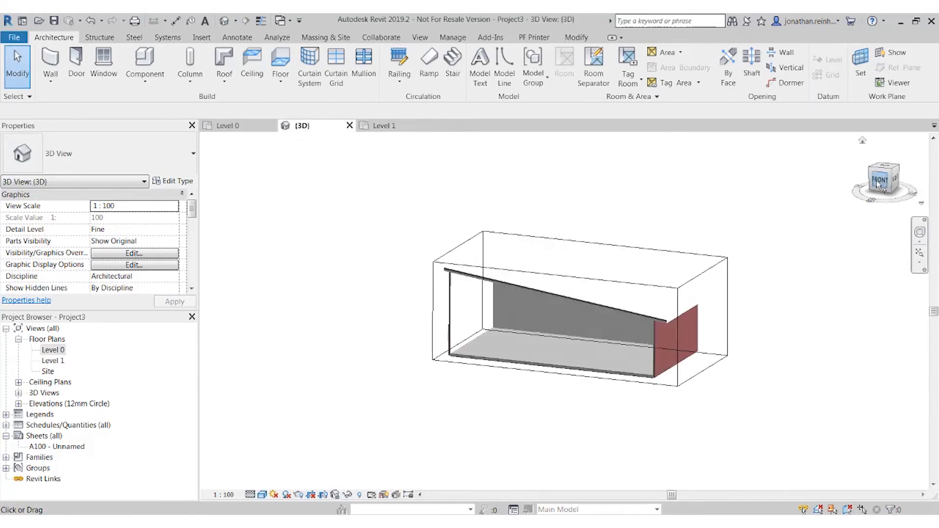
scroll(453, 351, up, 5)
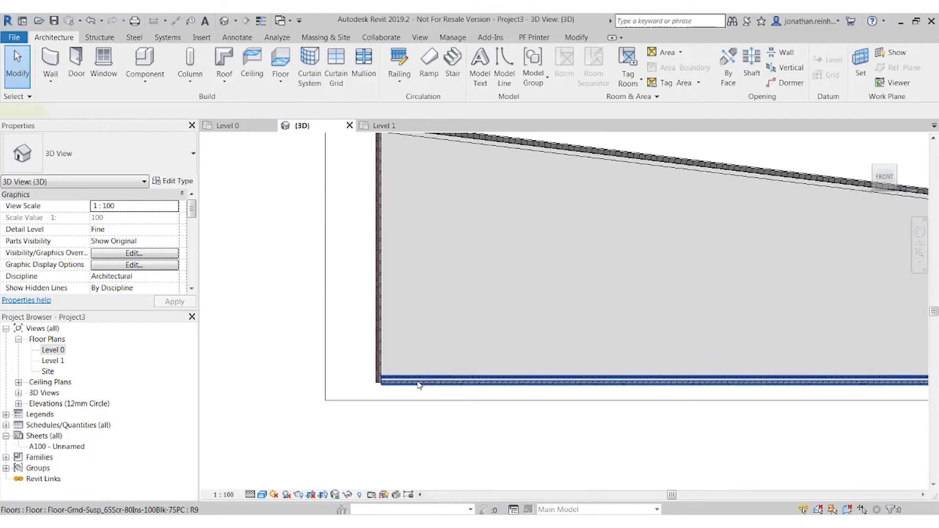
click(436, 366)
click(244, 77)
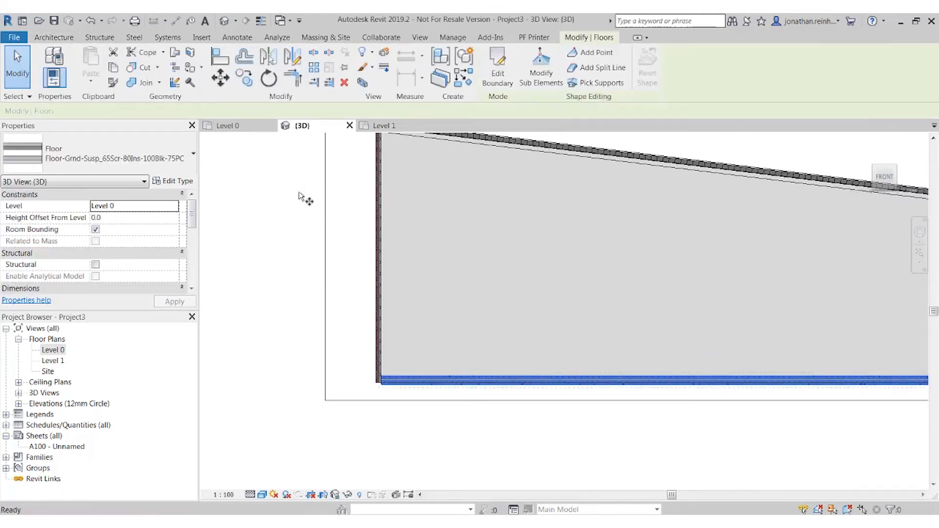
click(382, 385)
click(384, 268)
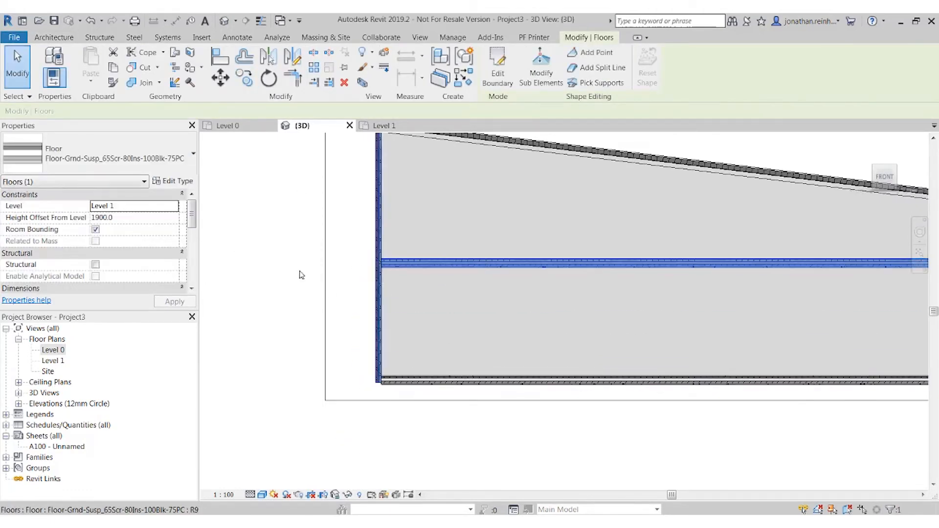
key(Escape)
Set the copied upper floor's height offset from Level 1 to 0.
click(423, 266)
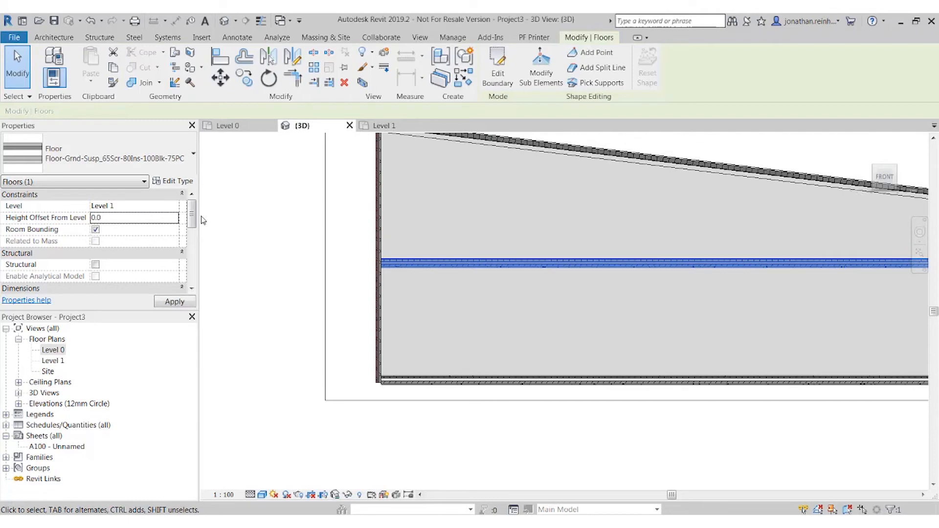
scroll(299, 307, down, 2)
middle_drag(301, 310, 262, 332)
click(446, 193)
middle_drag(465, 301, 497, 304)
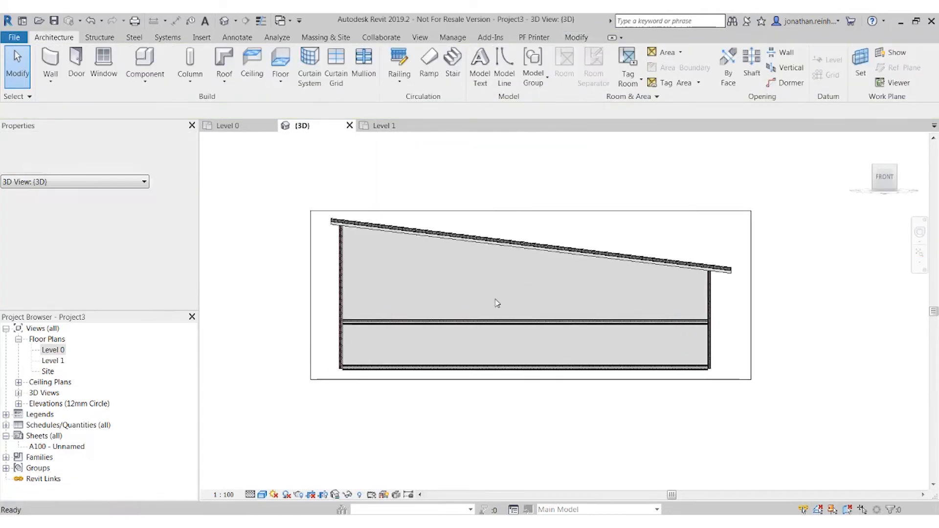
scroll(487, 300, up, 2)
click(486, 335)
middle_drag(341, 265, 378, 263)
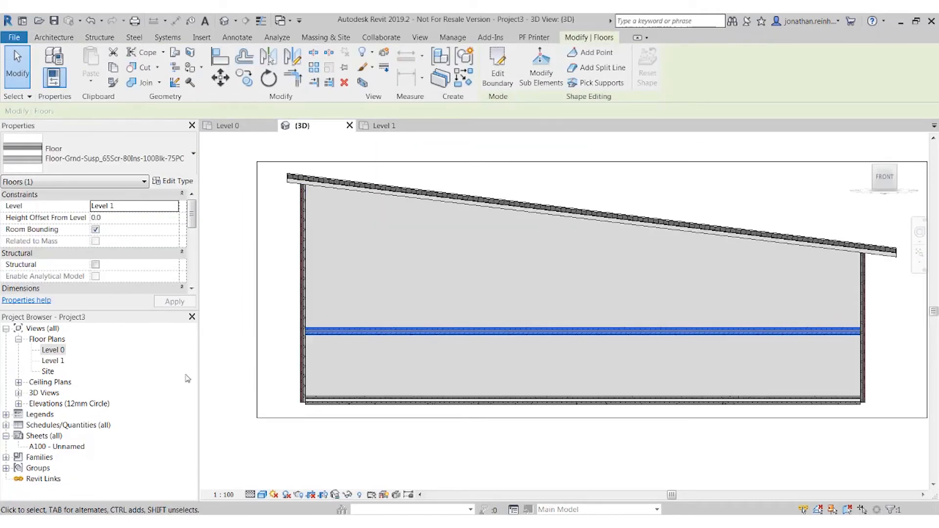
Open the East elevation and examine the height of the Level 1 datum relative to Level 0.
click(19, 403)
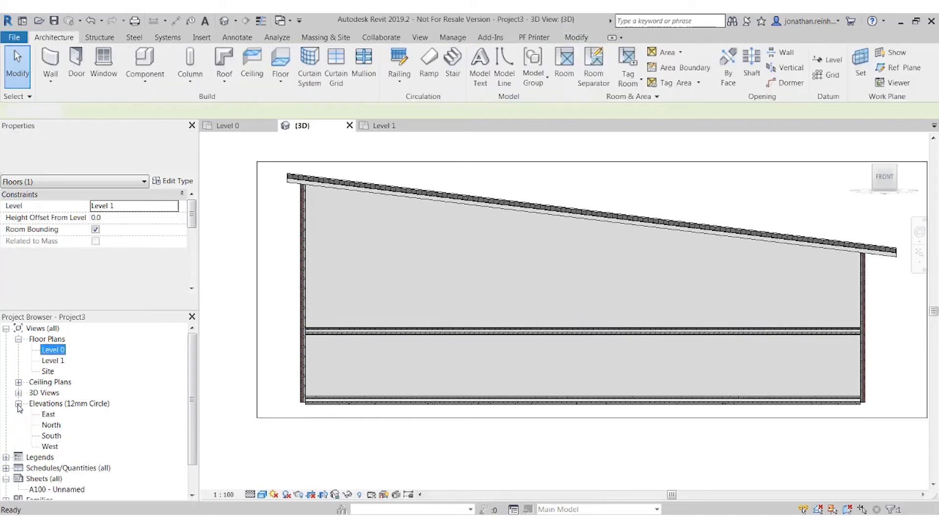
double_click(49, 414)
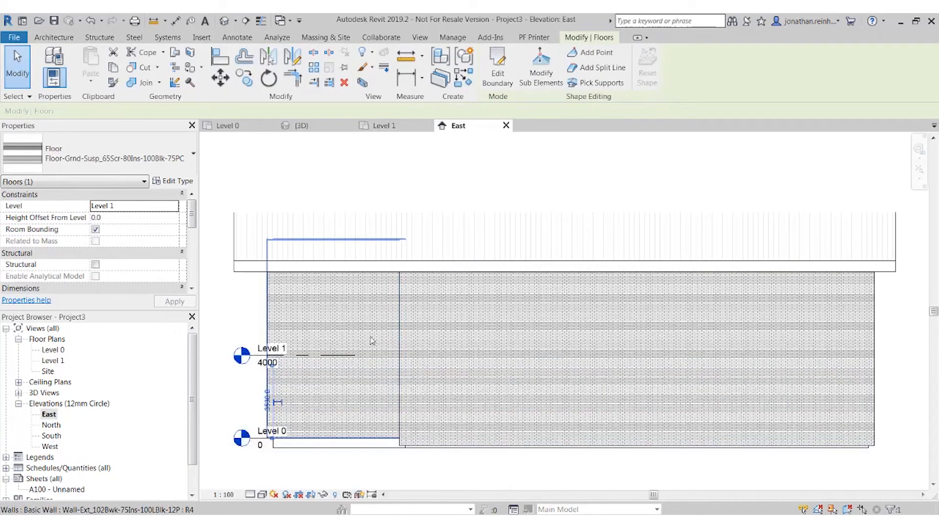
scroll(372, 339, down, 2)
middle_drag(345, 346, 437, 318)
scroll(436, 318, up, 2)
scroll(417, 332, up, 4)
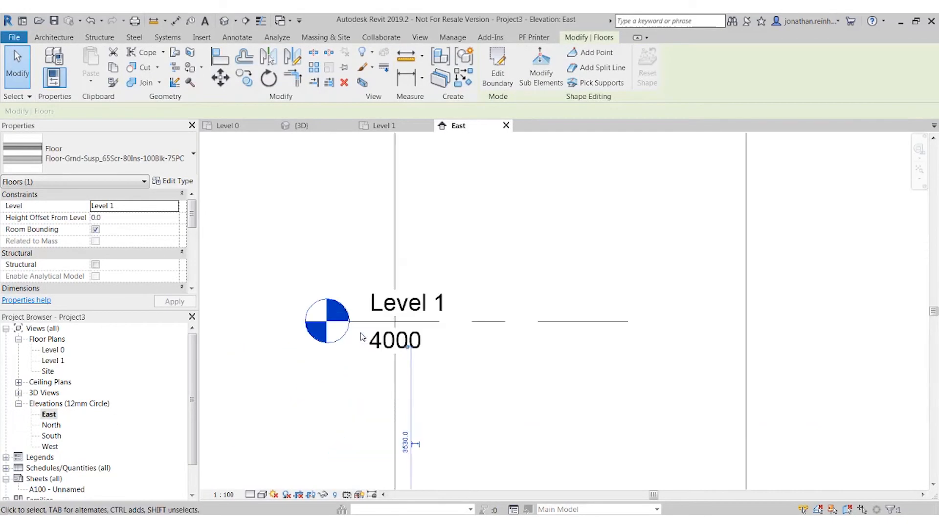
key(Escape)
click(411, 321)
key(Escape)
scroll(421, 321, down, 4)
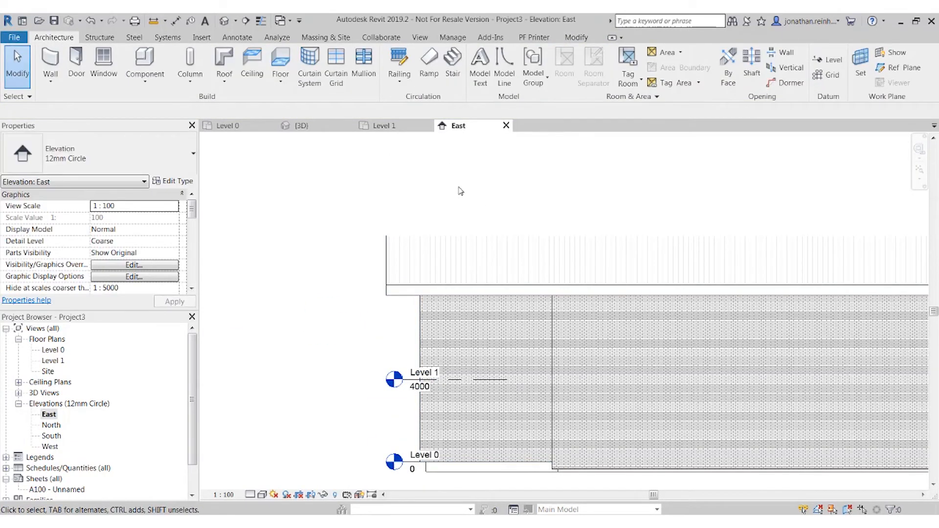
Draw a new level across the full building width in the East elevation, 3400 mm above Level 1.
key(l)
key(l)
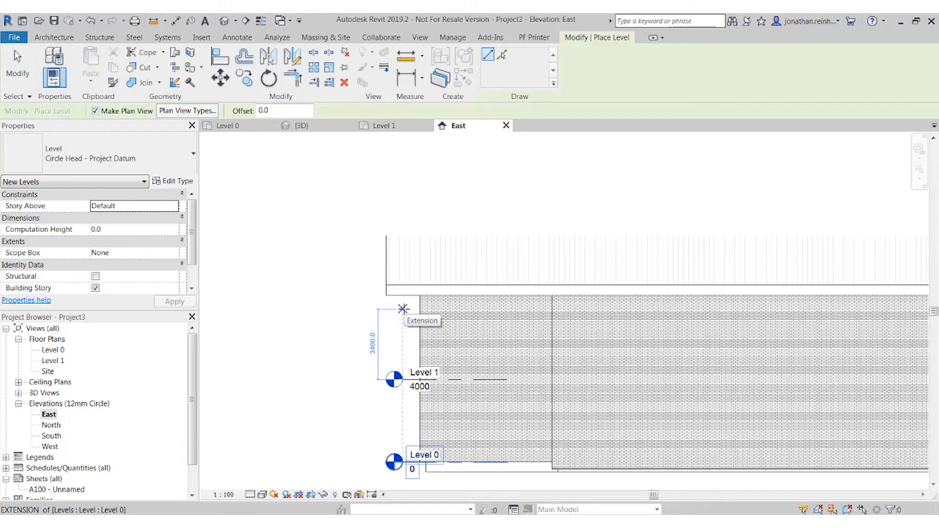
scroll(400, 309, down, 3)
click(400, 310)
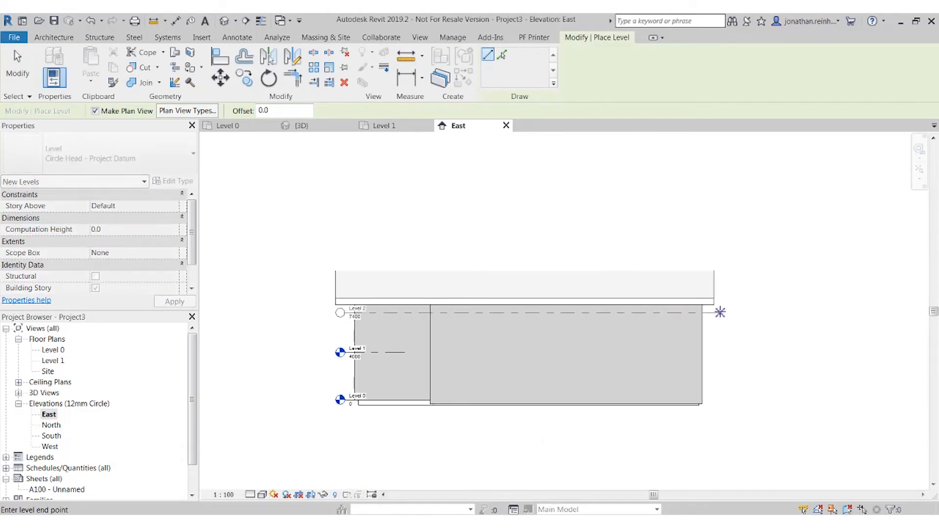
click(716, 311)
key(Escape)
key(Escape)
scroll(357, 313, up, 5)
scroll(357, 376, down, 2)
middle_drag(356, 367, 344, 302)
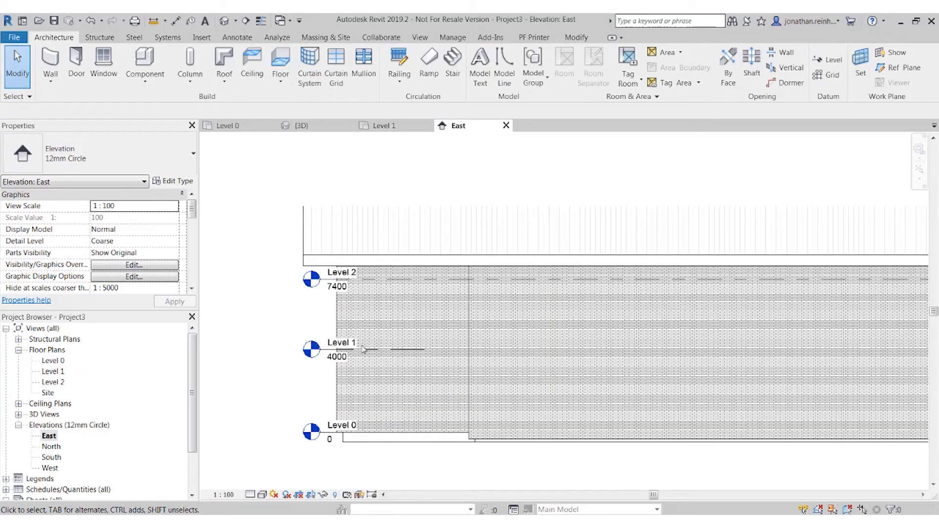
In the 3D view, copy the Level 1 floor straight up to about 1600 mm above Level 2.
click(237, 128)
click(303, 126)
click(357, 331)
key(c)
key(c)
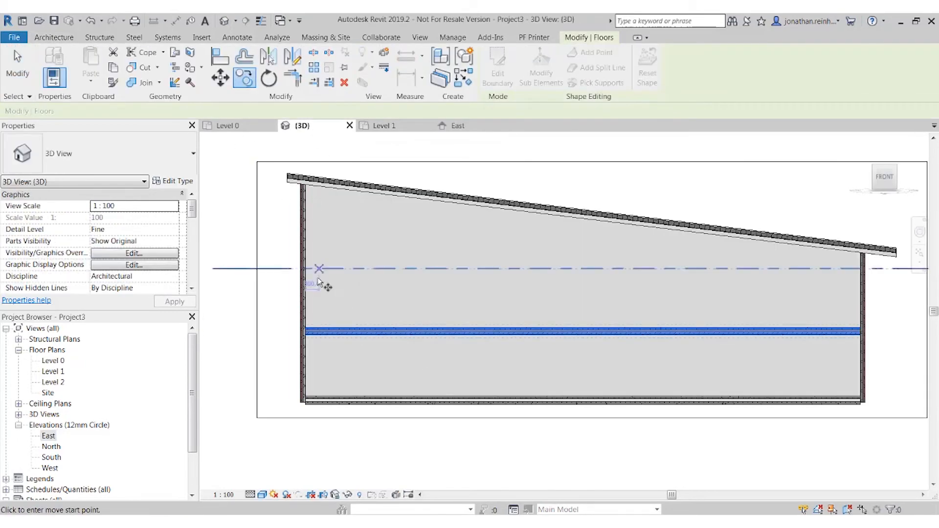
click(306, 329)
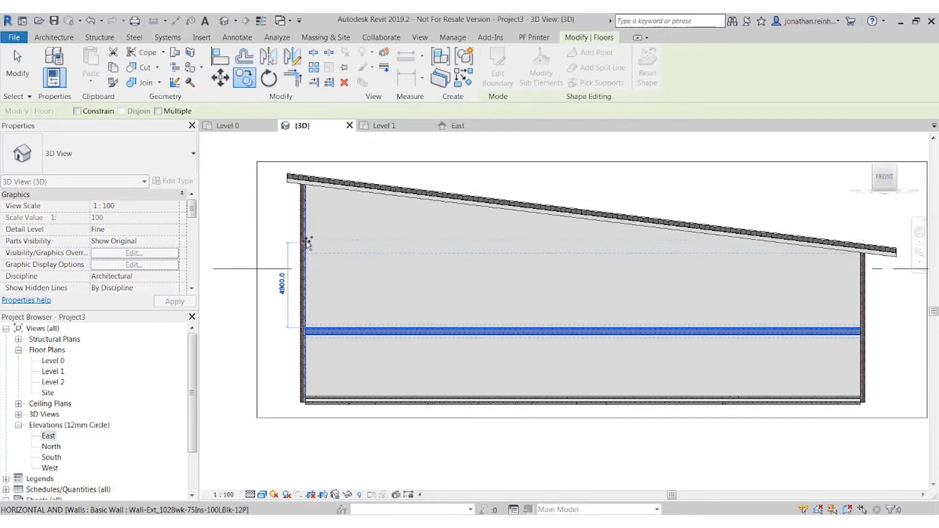
click(305, 244)
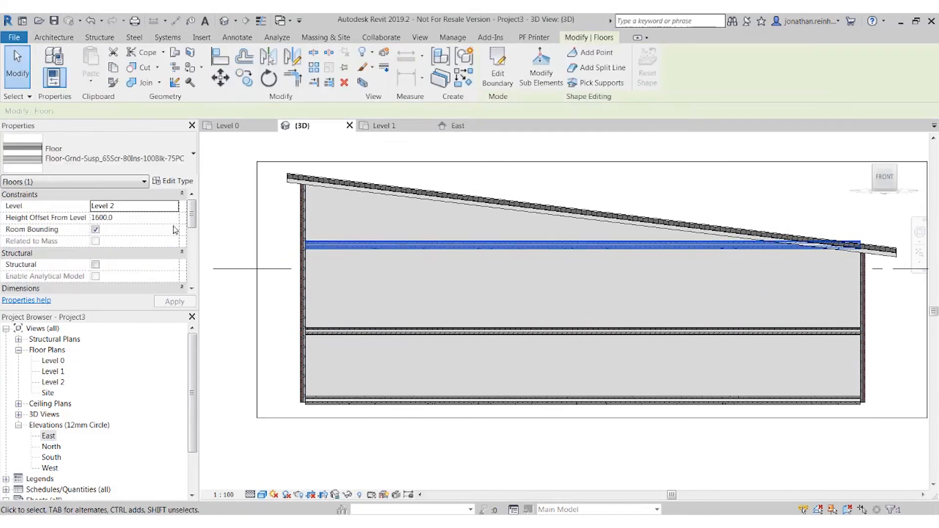
Set the topmost copied floor's height offset from Level 2 to 0.
click(174, 208)
click(122, 234)
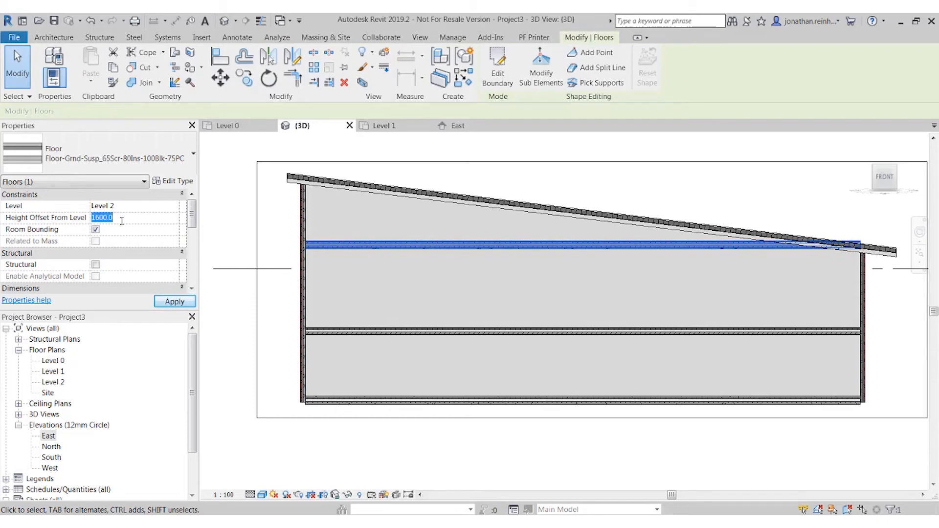
middle_drag(283, 273, 517, 273)
click(516, 268)
middle_drag(521, 319, 104, 304)
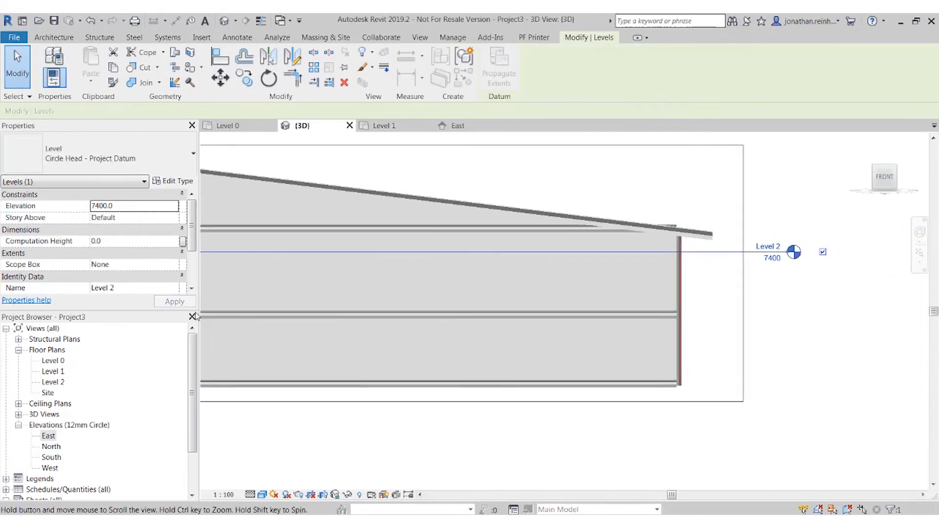
key(Escape)
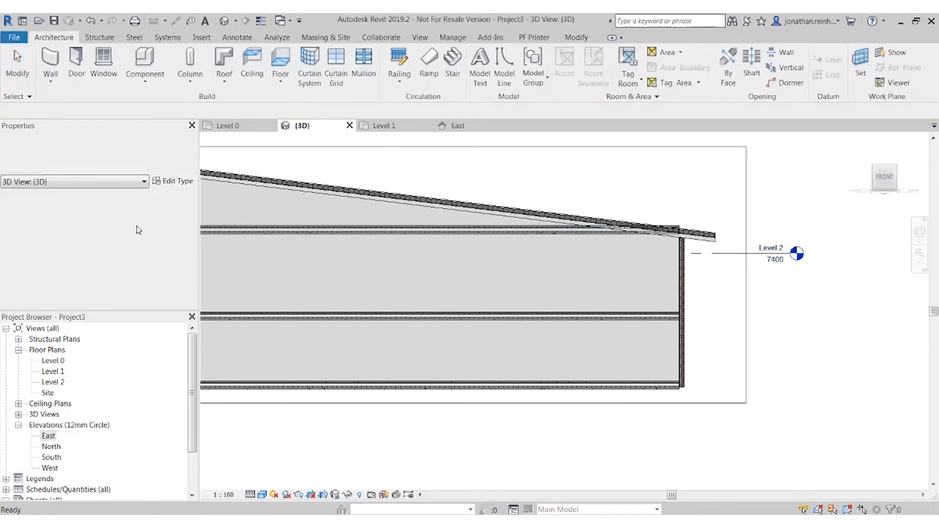
click(346, 235)
click(129, 219)
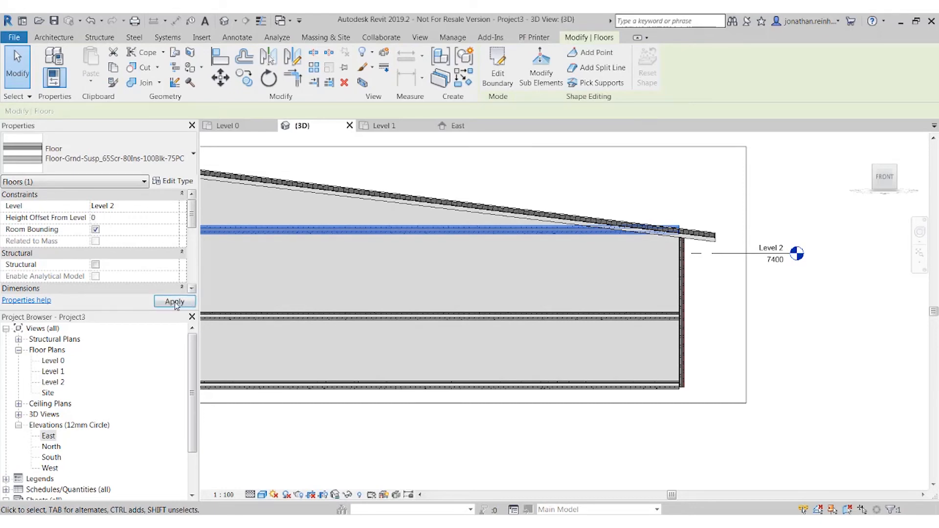
click(181, 304)
middle_drag(386, 297, 571, 295)
key(Escape)
Select the Level 1 and Level 2 floors together and review the floor types available for them.
scroll(289, 243, up, 3)
scroll(327, 234, down, 3)
middle_drag(382, 268, 322, 245)
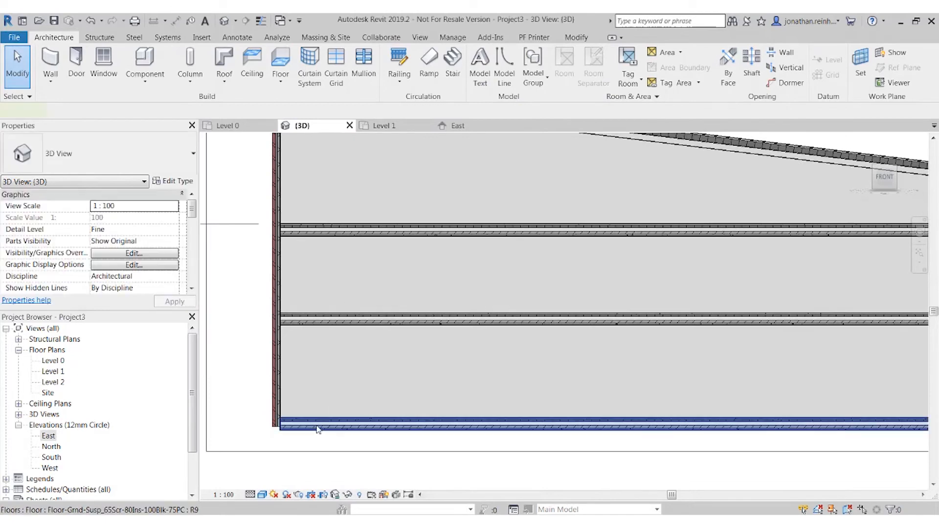
click(317, 428)
key(Escape)
click(360, 320)
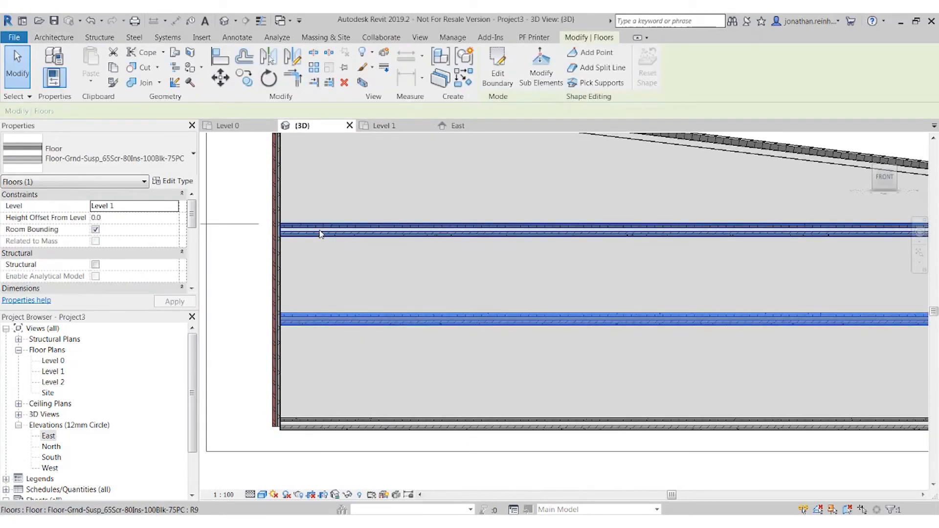
ctrl+click(326, 233)
click(130, 167)
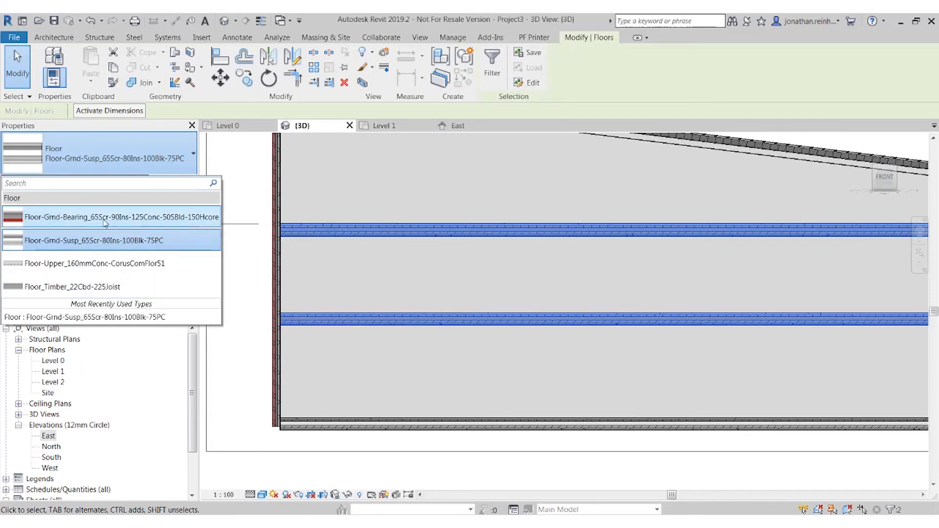
scroll(436, 323, down, 3)
scroll(436, 322, up, 1)
Change the ground floor's type to Floor-Grnd-Bearing_65Scr-90Ins-125Conc-50SBld-150Hcore and inspect the wall-to-floor junction.
click(371, 395)
click(101, 152)
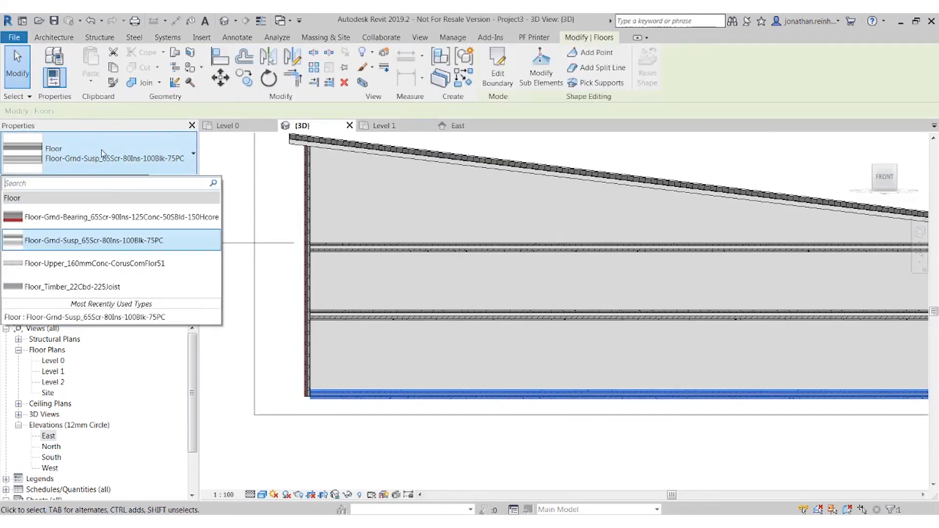
click(102, 217)
middle_drag(580, 374, 509, 363)
click(911, 462)
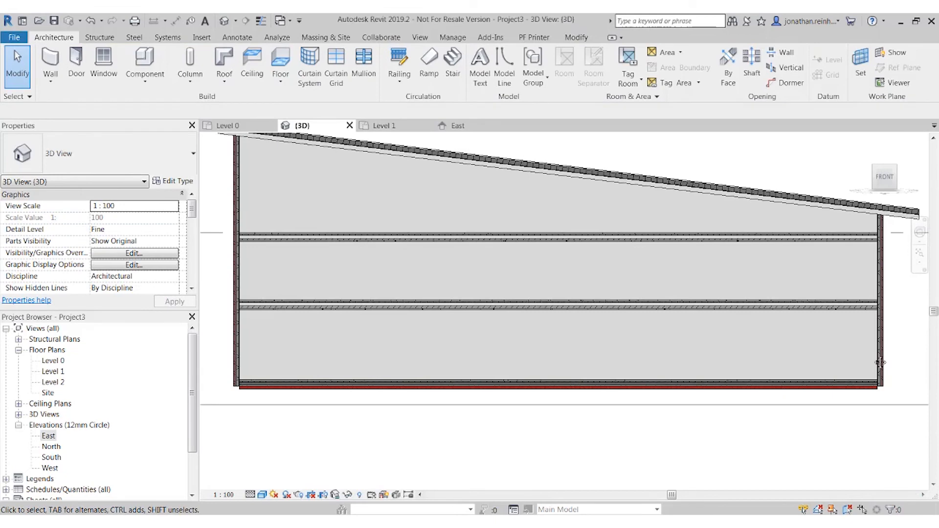
scroll(707, 371, up, 6)
scroll(710, 349, down, 8)
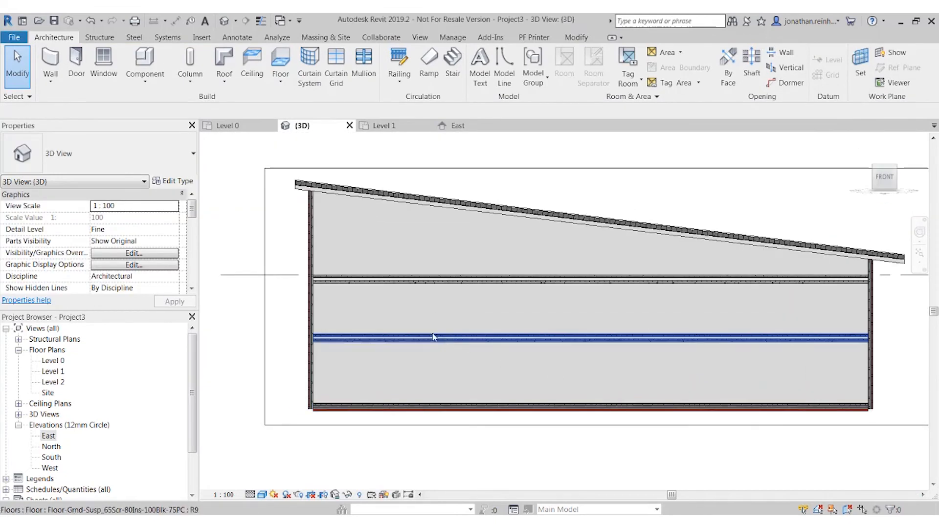
mouse_move(509, 326)
middle_down()
mouse_move(465, 332)
mouse_move(403, 307)
middle_up()
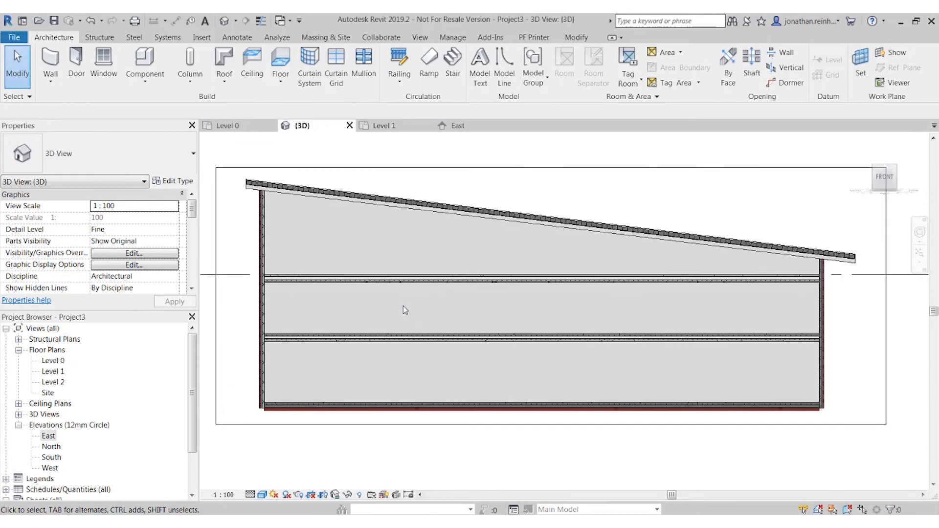
Set the 3D view's detail level to Coarse.
click(251, 495)
click(266, 453)
scroll(374, 423, down, 2)
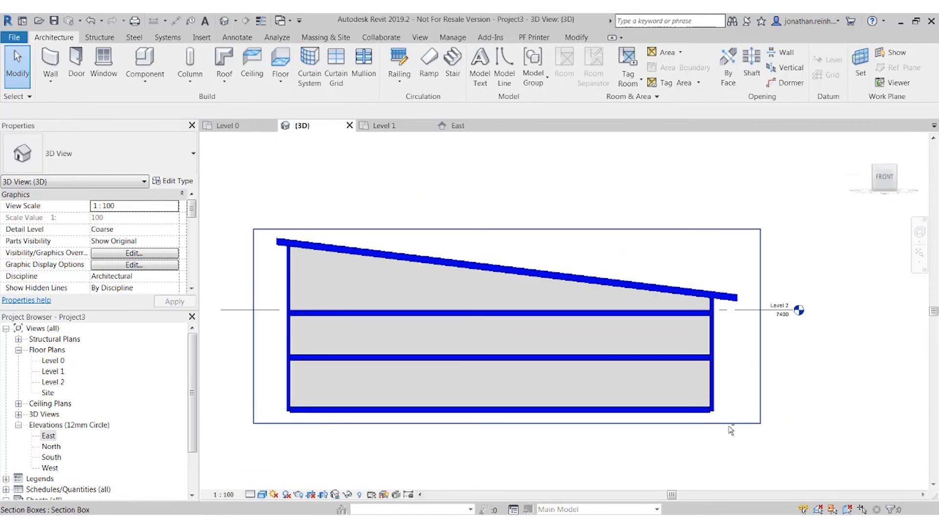
Pull the section box's front face out past the building and back in to cut through the projecting part, leaving the recessed front wall whole.
shift+middle_drag(782, 409, 401, 328)
scroll(472, 345, down, 2)
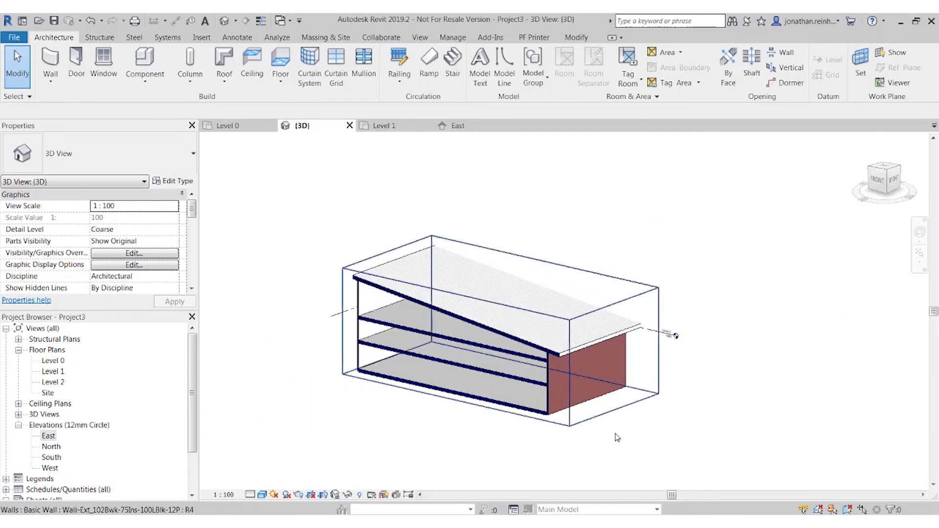
click(568, 426)
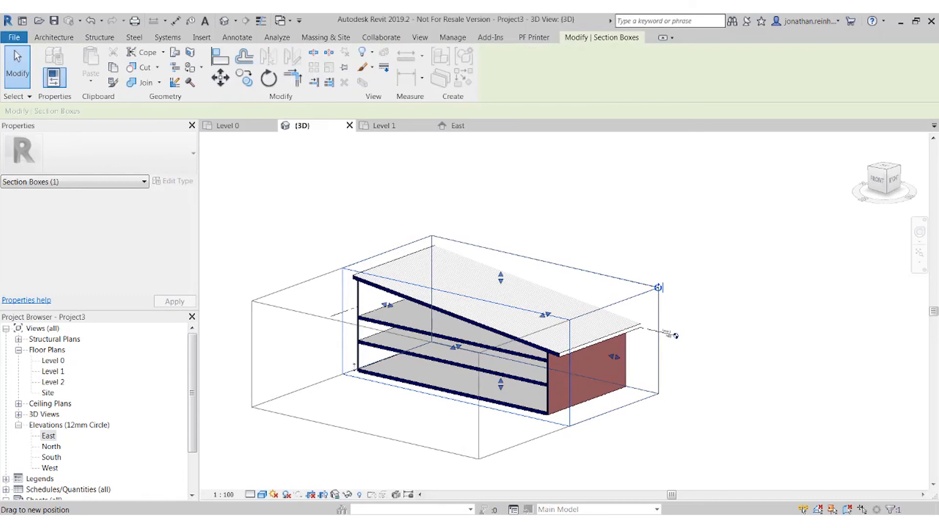
drag(365, 380, 358, 383)
scroll(669, 381, up, 1)
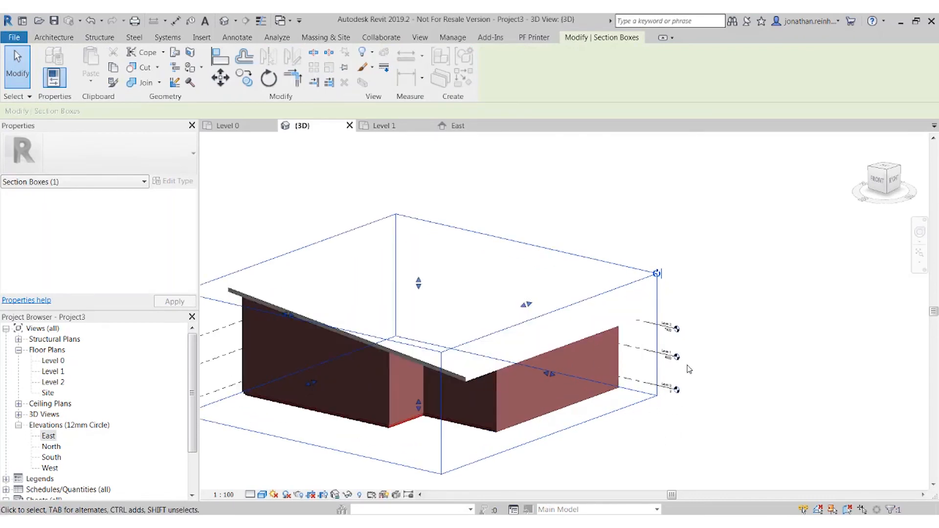
scroll(689, 369, up, 3)
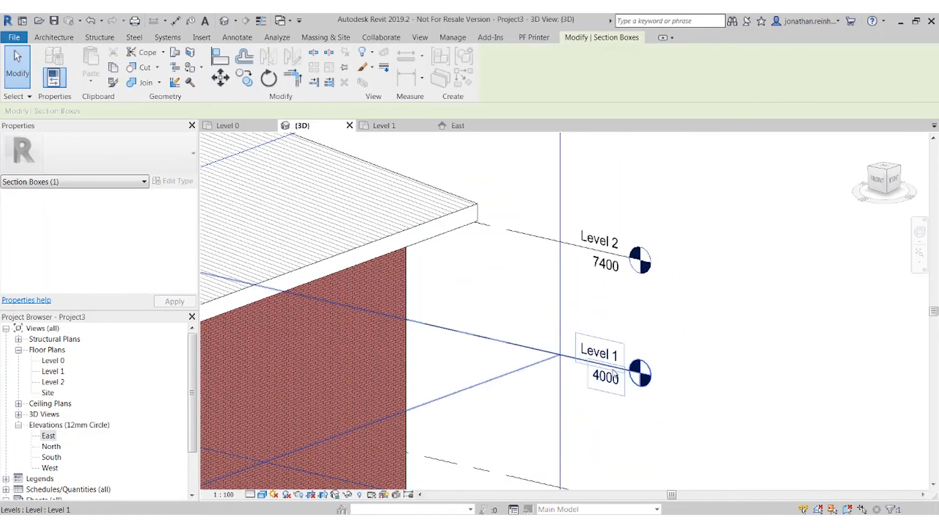
scroll(695, 310, down, 3)
middle_drag(683, 371, 737, 344)
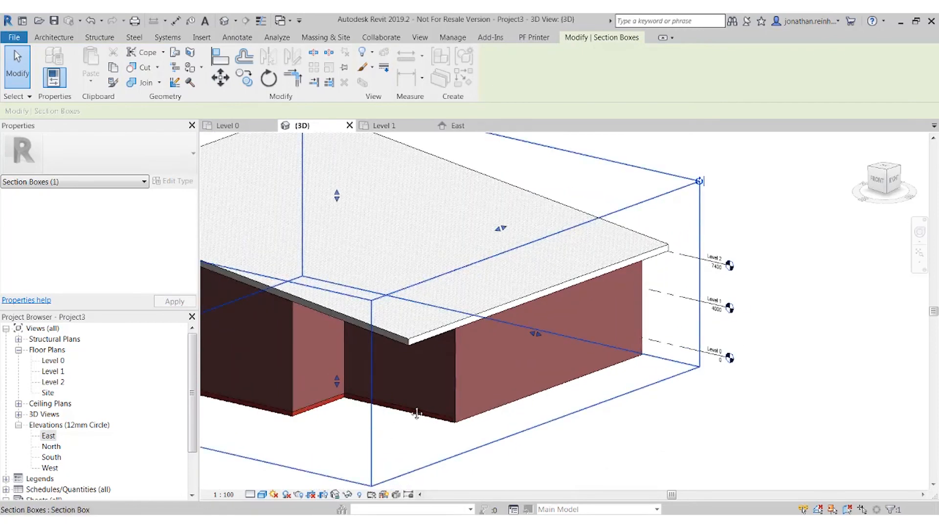
middle_drag(416, 414, 517, 376)
drag(271, 312, 359, 300)
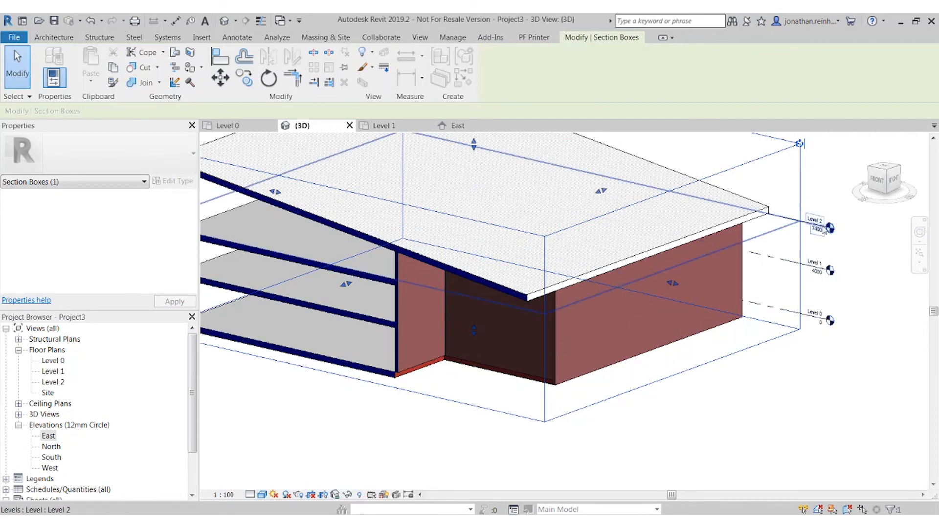
Set Level 2's elevation to 8000 mm and inspect the floors in the cut 3D view.
click(823, 233)
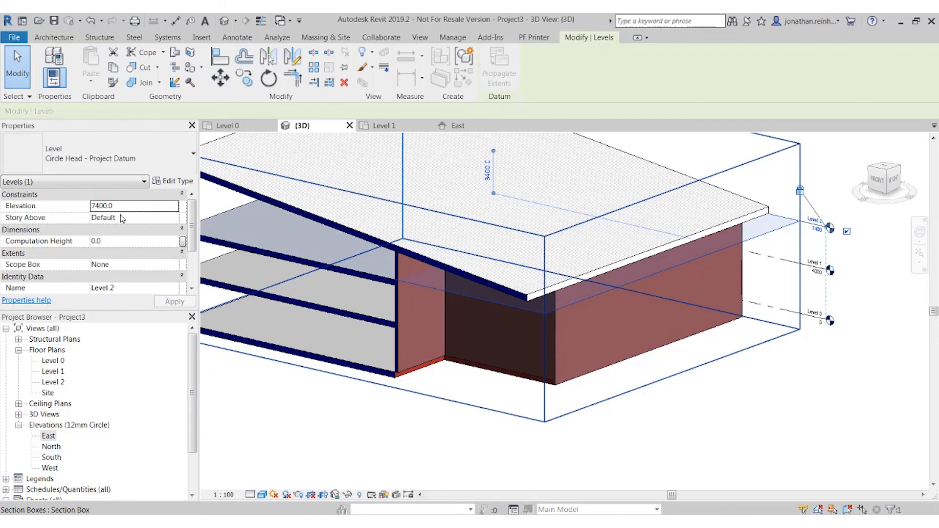
click(123, 206)
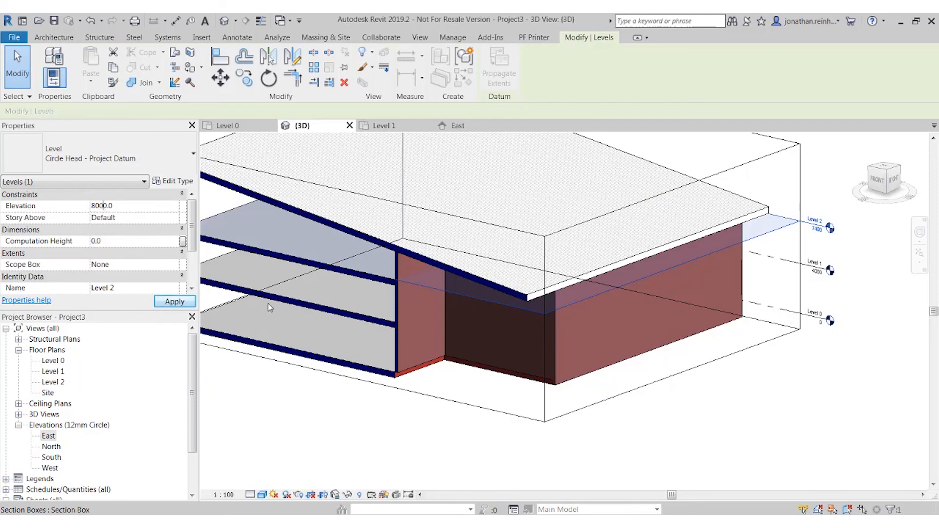
click(194, 302)
key(Escape)
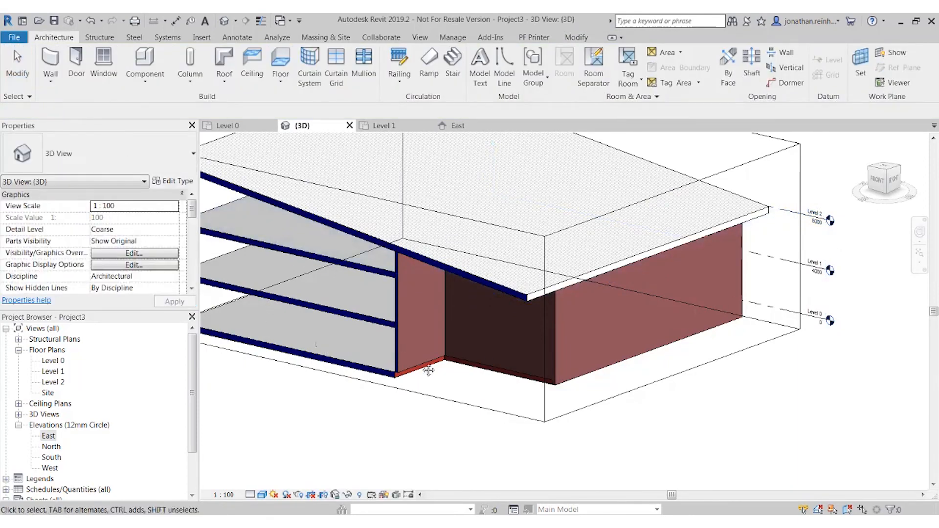
scroll(419, 339, up, 5)
scroll(419, 339, down, 8)
shift+middle_drag(528, 390, 550, 421)
shift+middle_drag(492, 441, 514, 401)
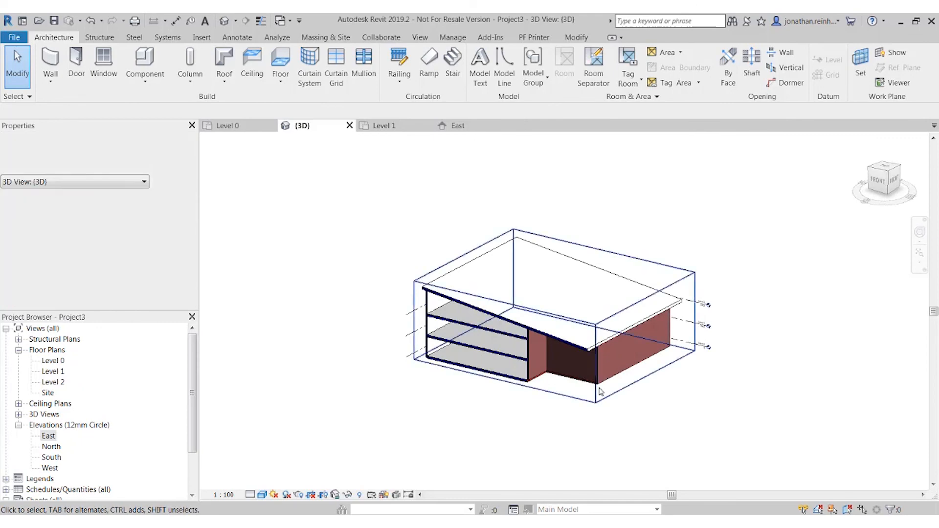